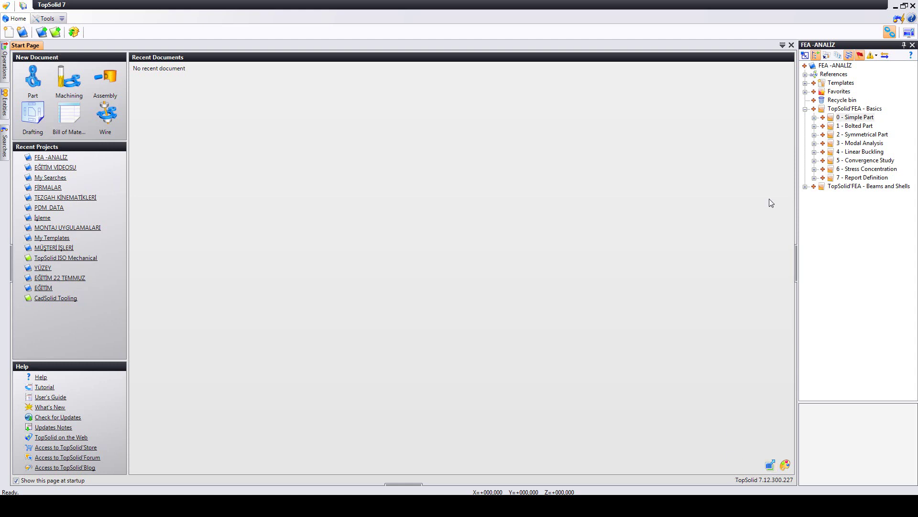
- Open the Bracket part from the '0 - Simple Part' folder and orbit it in 3D
click(814, 118)
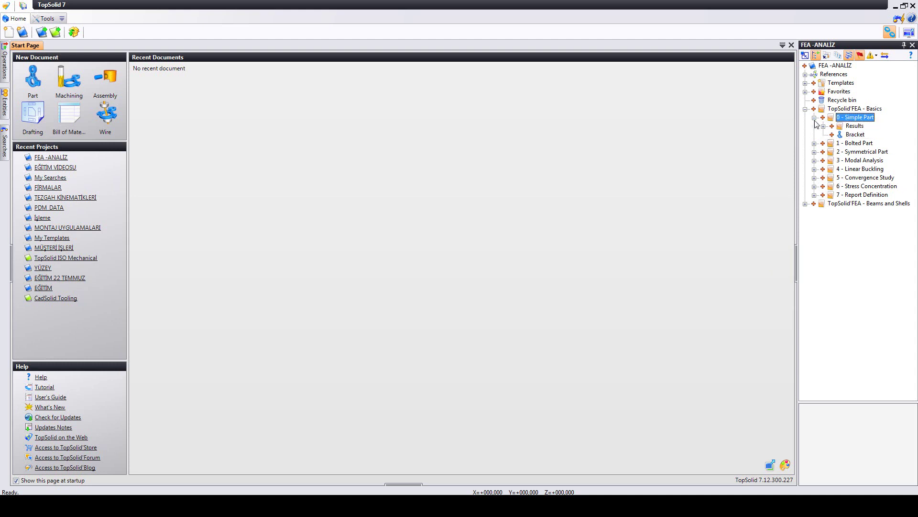
double_click(855, 135)
mouse_move(409, 271)
middle_down()
mouse_move(509, 204)
mouse_move(516, 202)
mouse_move(514, 224)
mouse_move(541, 230)
mouse_move(521, 232)
middle_up()
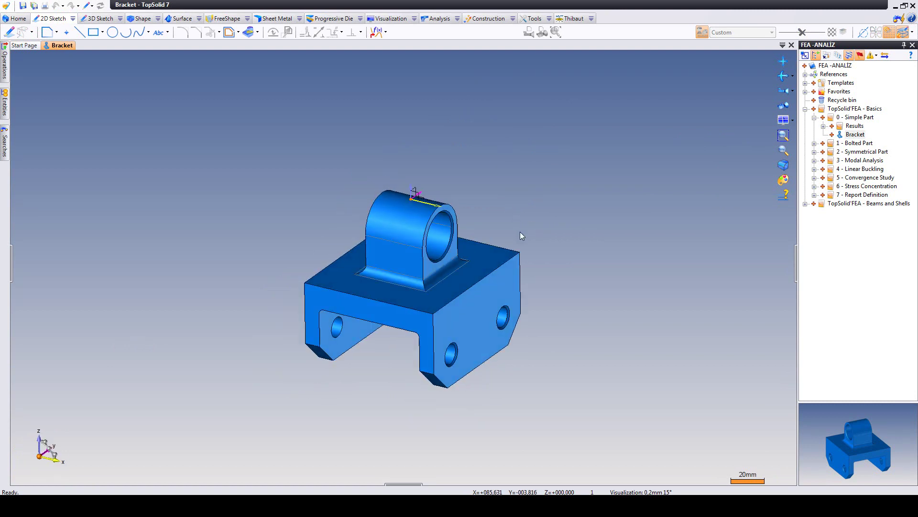
- Create a Blank Template analysis preparation document from the Bracket part
right_click(67, 47)
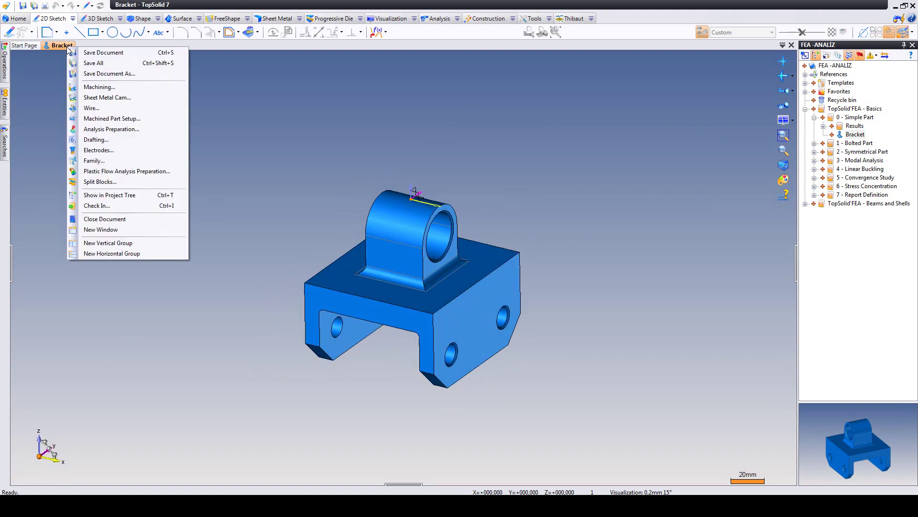
click(119, 129)
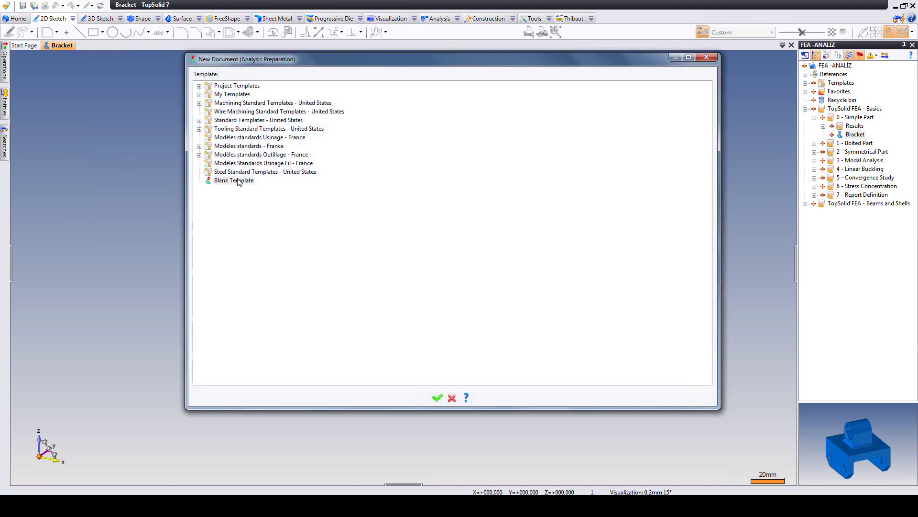
click(240, 180)
click(437, 398)
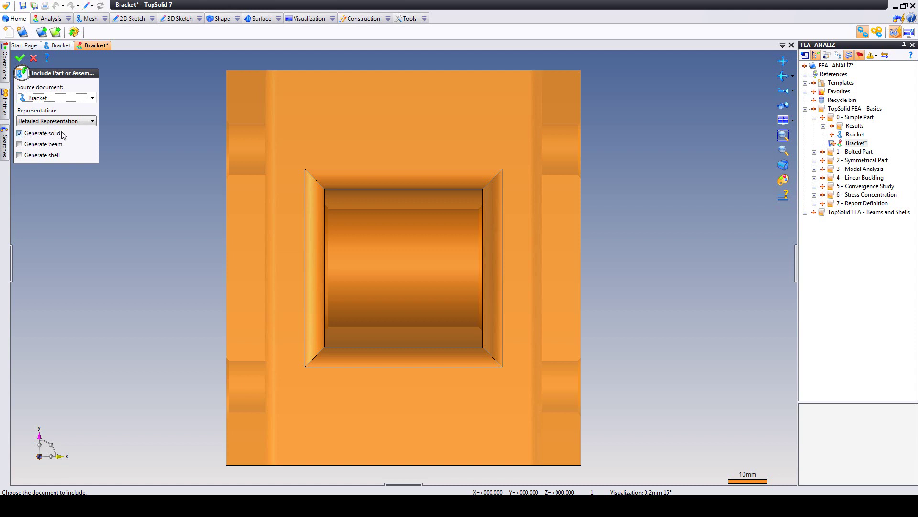
- Include the Bracket as a solid and list the available analysis types
click(19, 58)
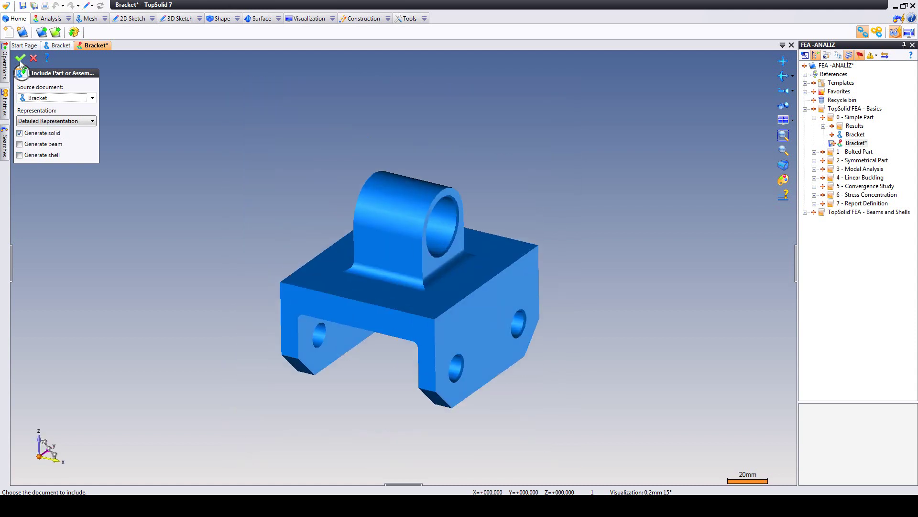
click(69, 98)
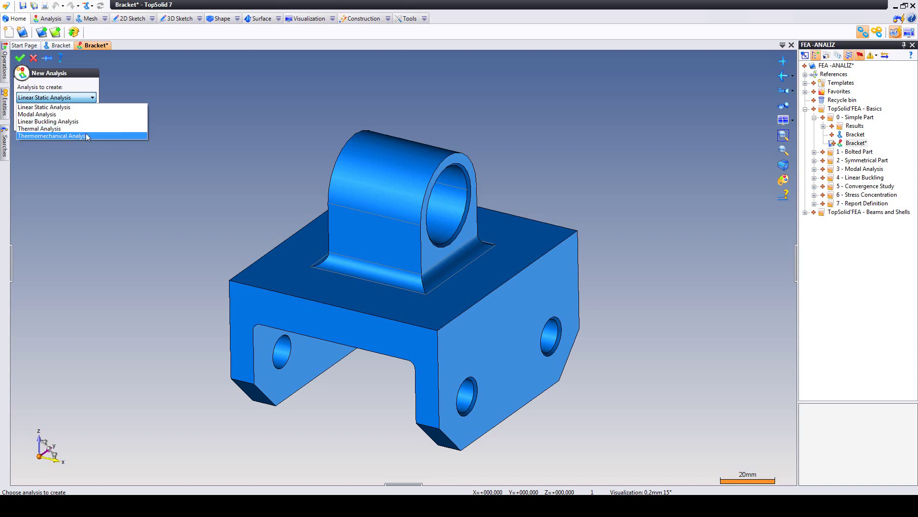
- Create Linear Static Analysis 1, review its loads, mesh and material validation rows, then close the wizard
click(80, 107)
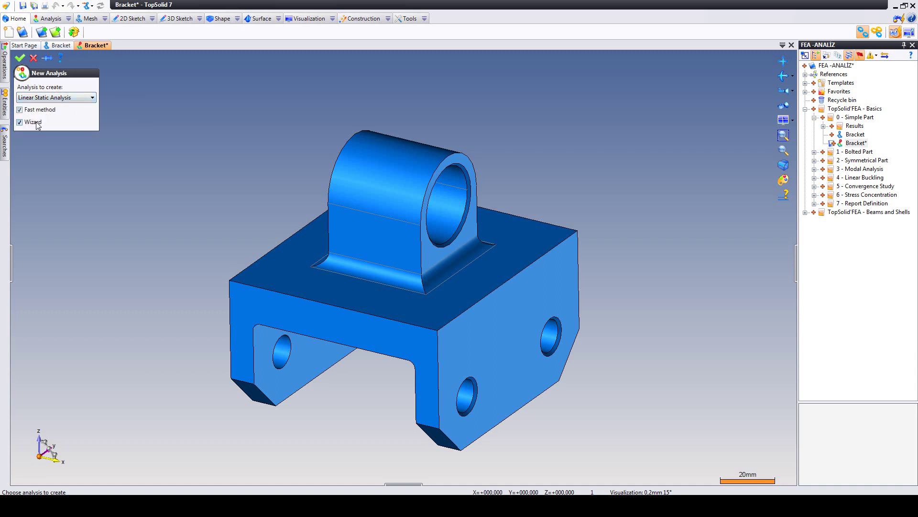
click(20, 58)
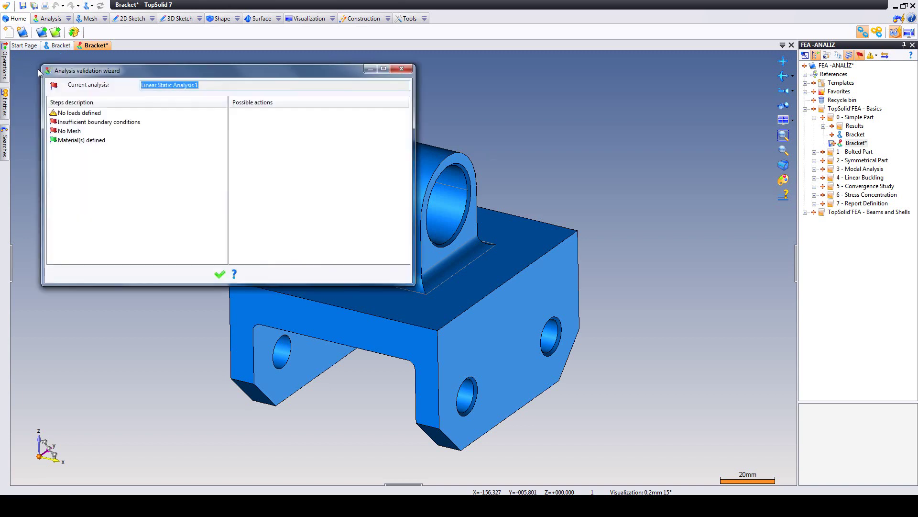
click(79, 113)
click(76, 131)
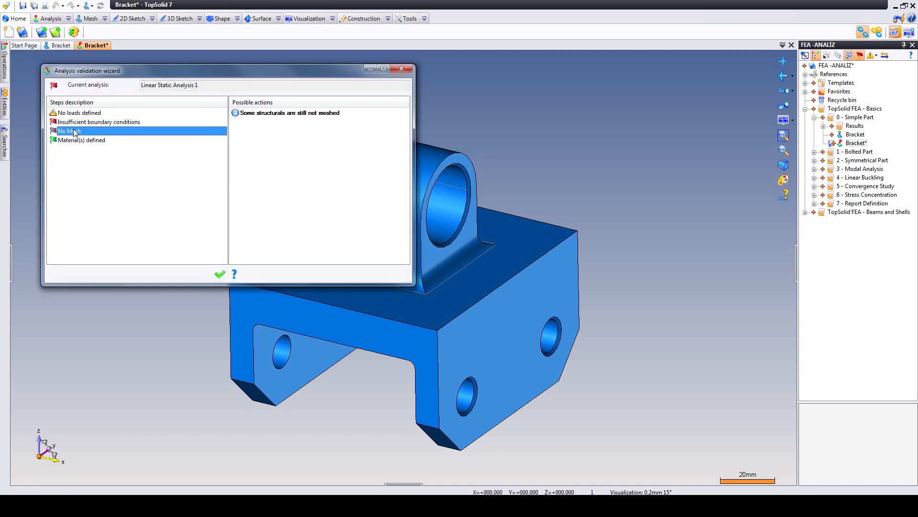
click(76, 140)
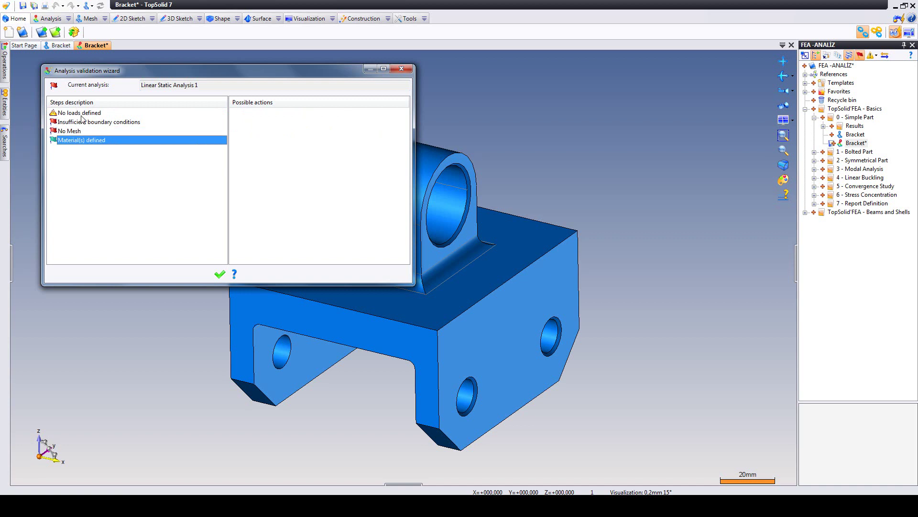
click(84, 114)
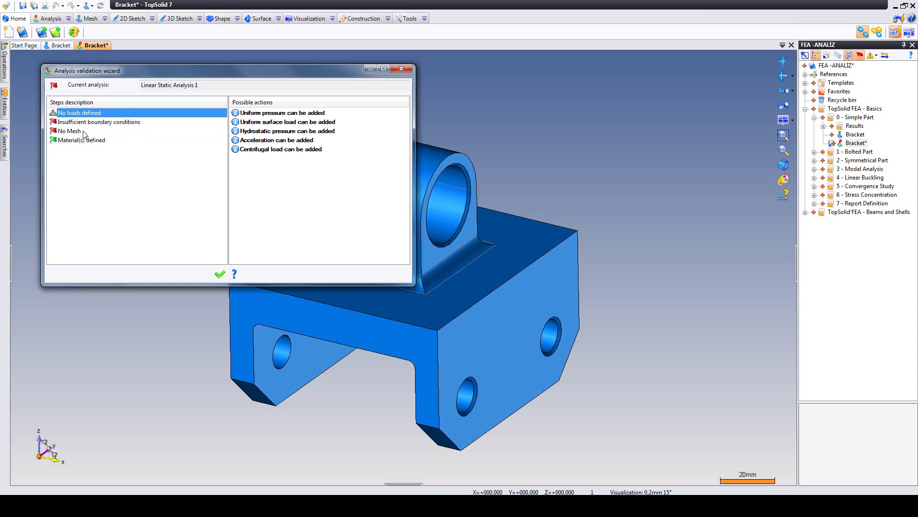
click(84, 132)
click(82, 141)
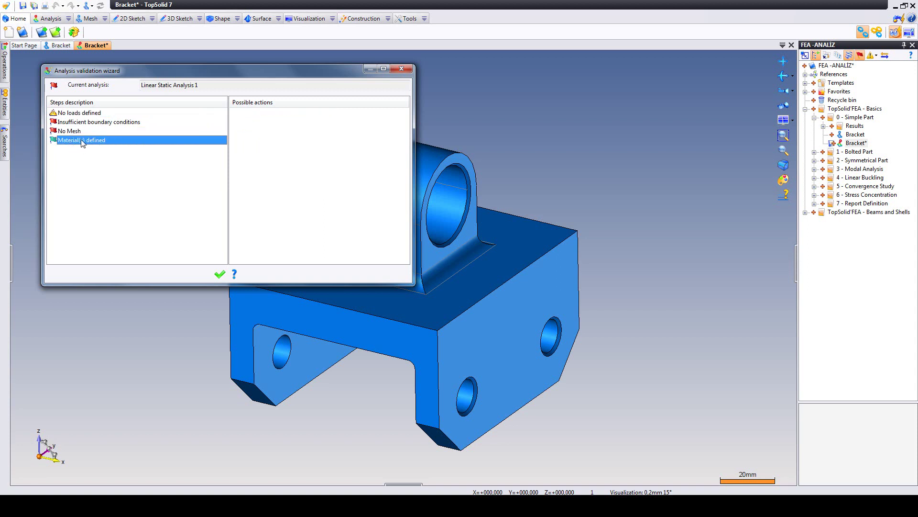
click(402, 69)
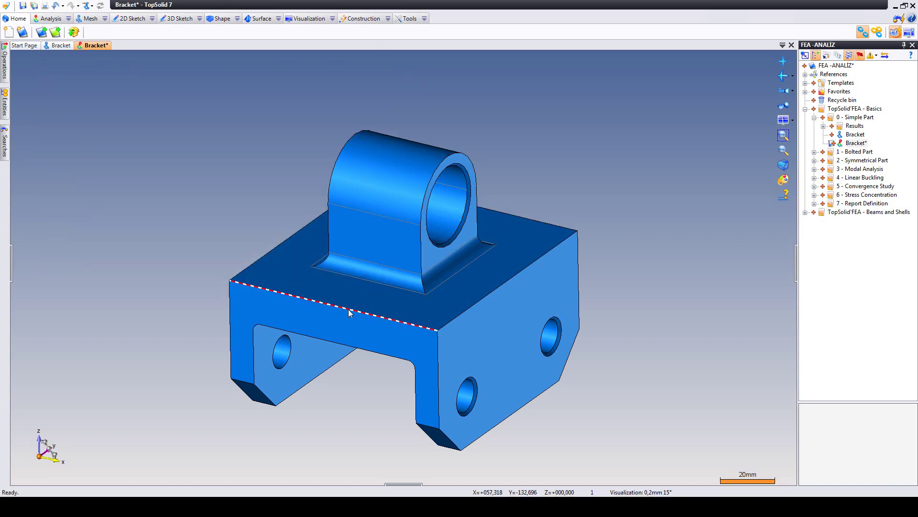
- Switch the bracket analysis to the Simplification Stage with the Surface tools shown
click(92, 6)
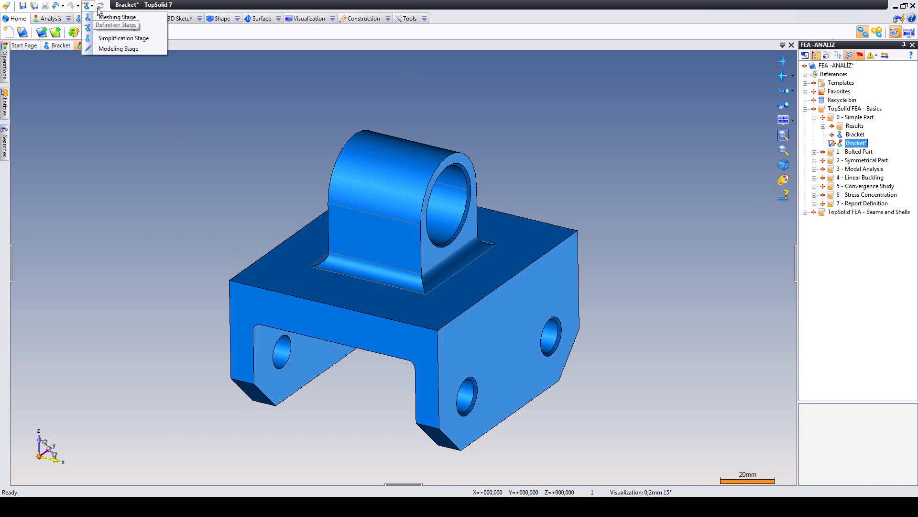
click(119, 39)
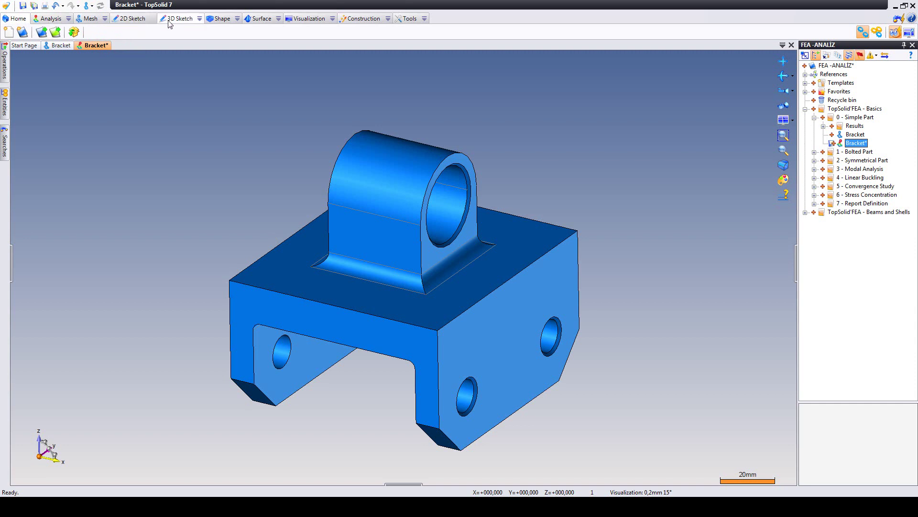
click(264, 20)
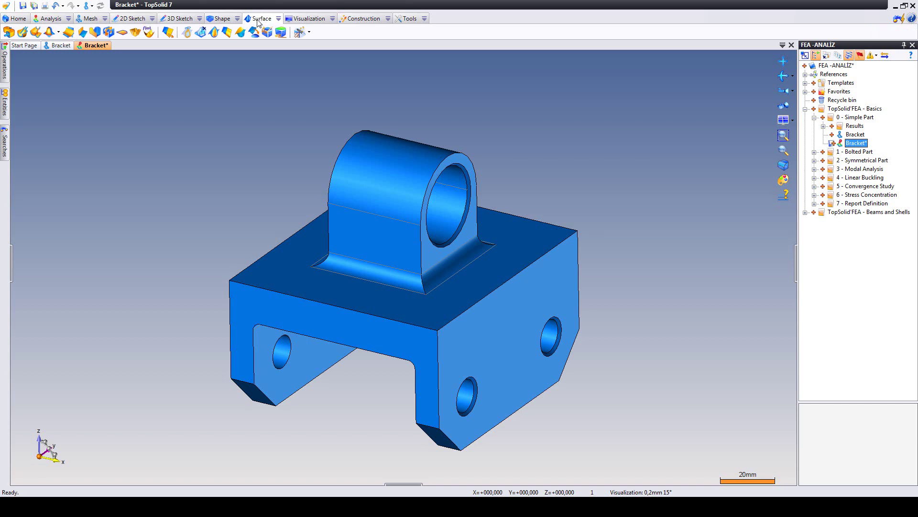
- Start face removal and select the big bore's chamfer and both side holes' chamfers
click(201, 34)
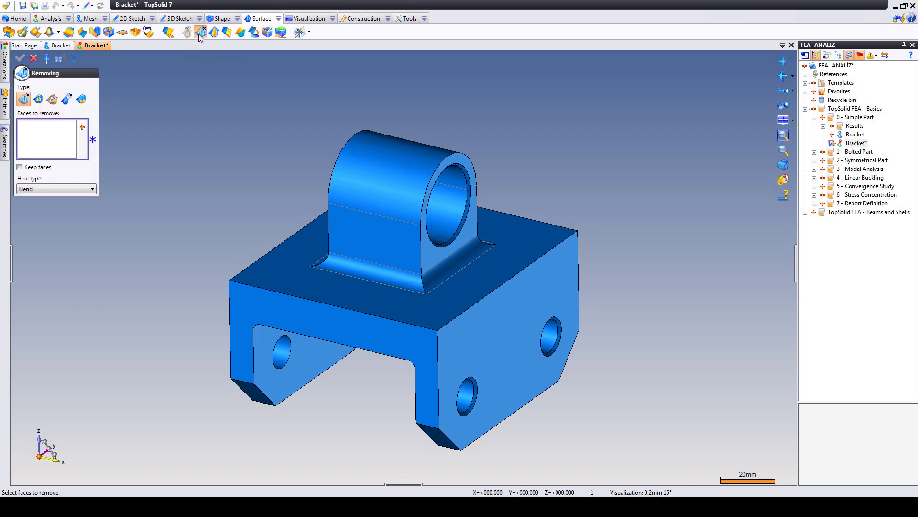
scroll(453, 169, up, 2)
scroll(453, 169, up, 3)
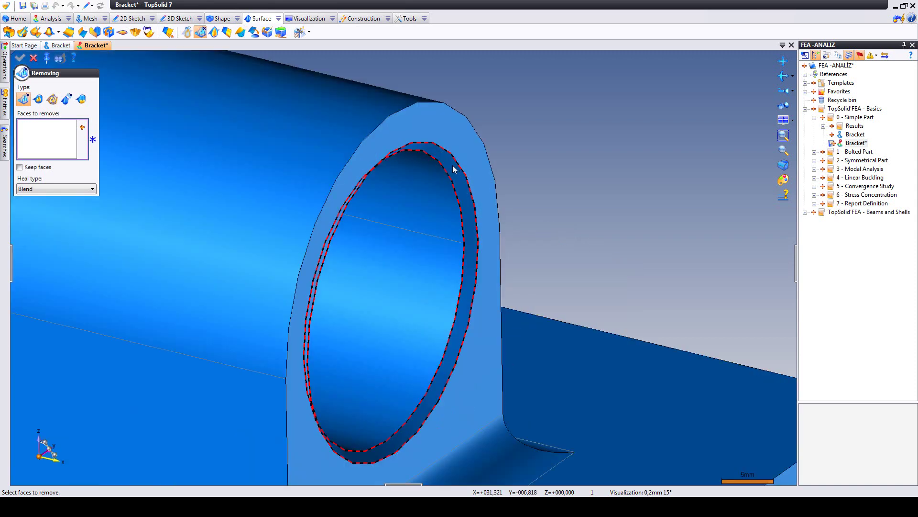
click(453, 166)
scroll(453, 168, down, 5)
scroll(486, 348, up, 5)
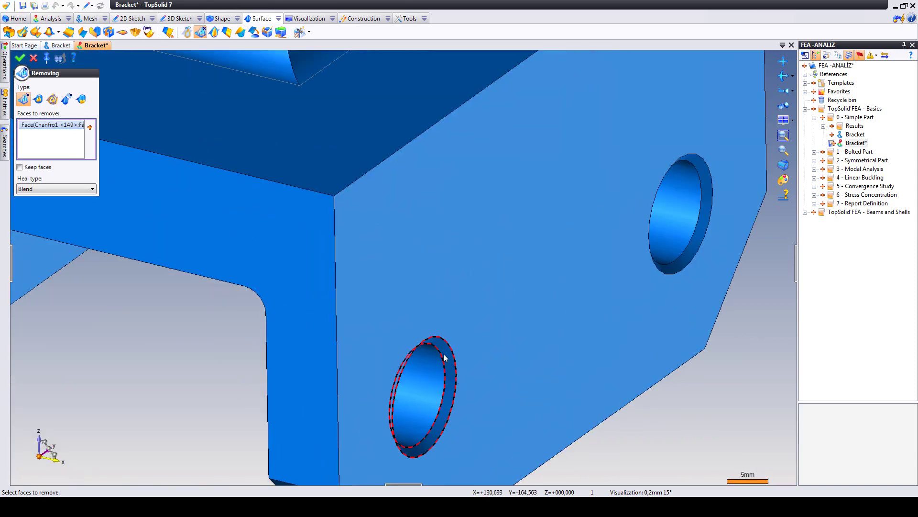
click(444, 358)
click(698, 180)
scroll(697, 181, down, 4)
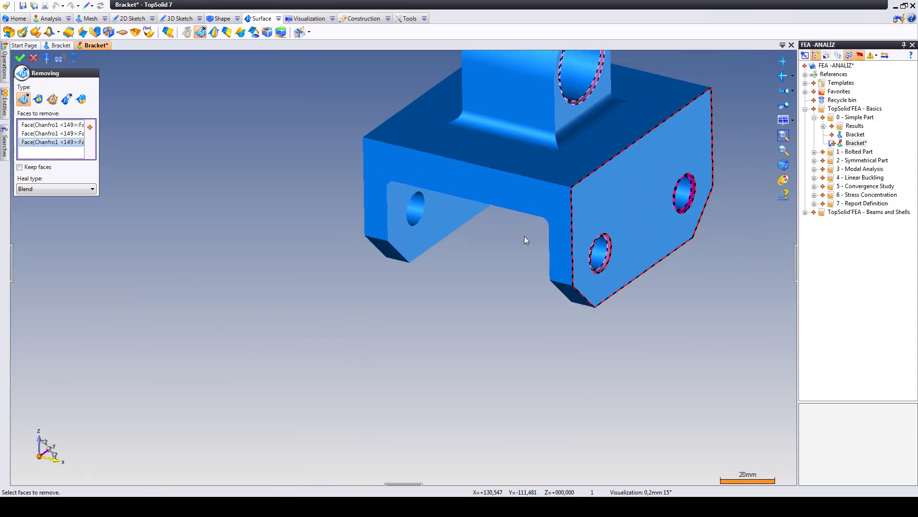
- Select the remaining hole chamfers on the far side and the big bore's other chamfer
mouse_move(526, 240)
middle_down()
mouse_move(289, 259)
mouse_move(351, 288)
mouse_move(364, 267)
middle_up()
scroll(353, 216, up, 5)
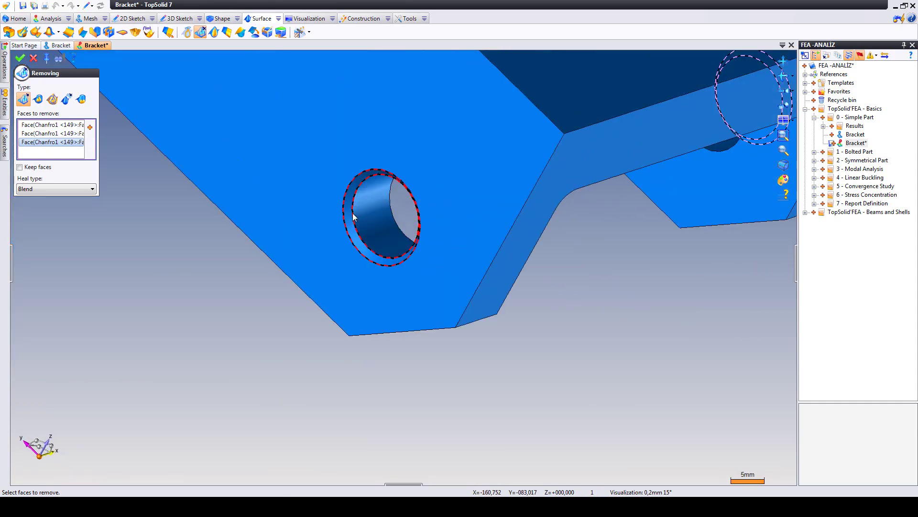
click(353, 217)
scroll(351, 243, down, 5)
scroll(255, 161, up, 5)
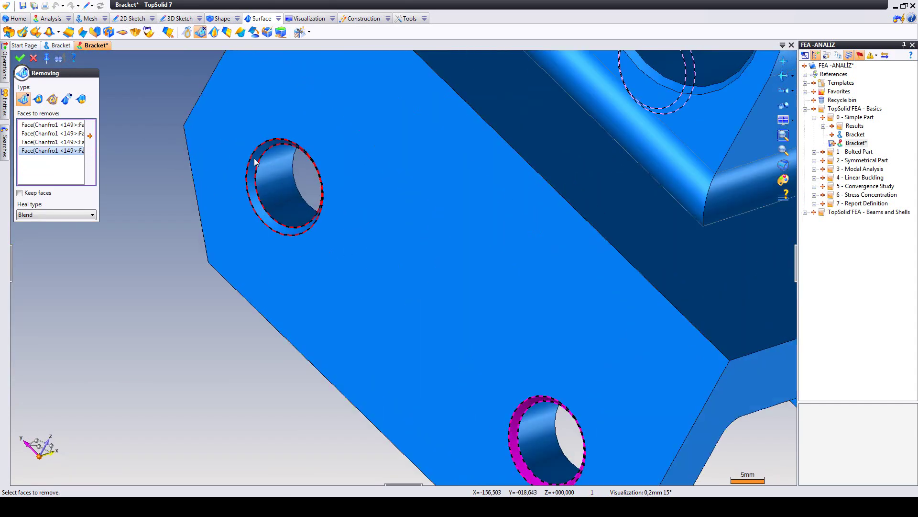
click(255, 162)
scroll(255, 162, down, 3)
scroll(268, 191, down, 2)
middle_drag(297, 172, 333, 134)
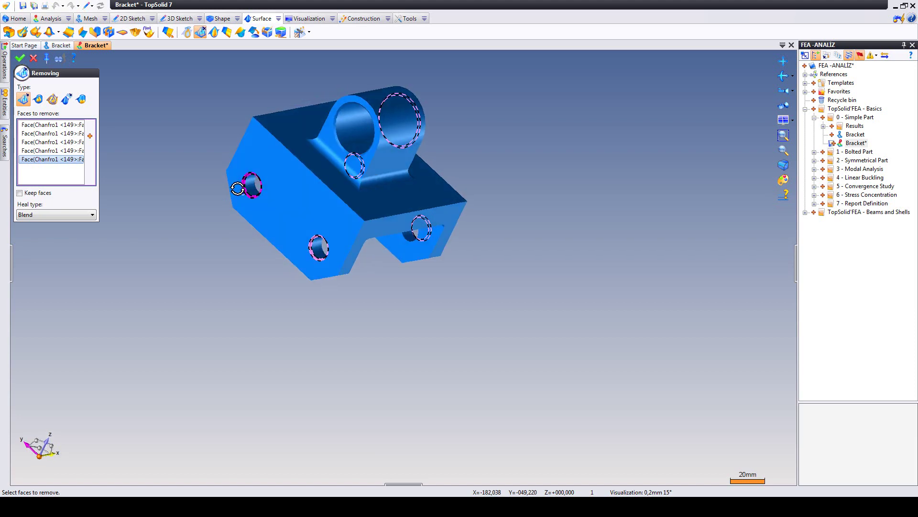
scroll(333, 133, up, 3)
click(341, 125)
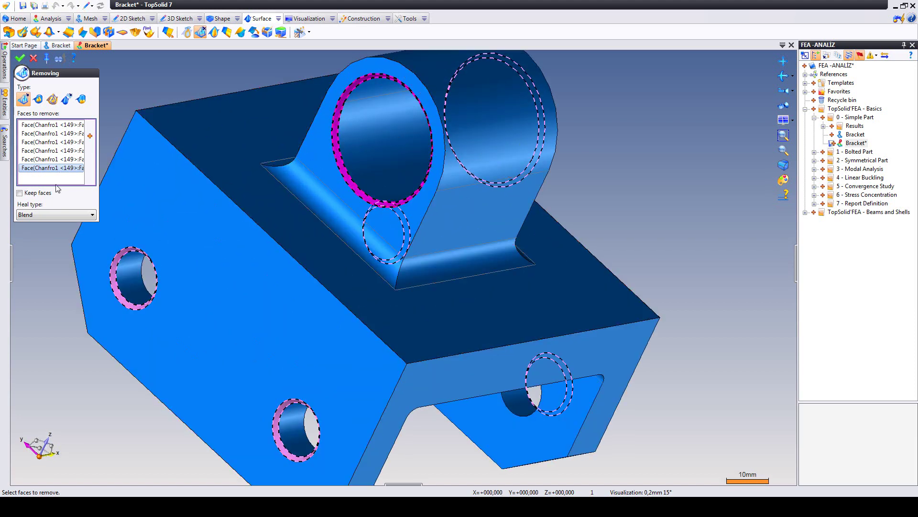
- Keep Blend as the heal type, apply the removal and inspect the simplified bracket
click(45, 214)
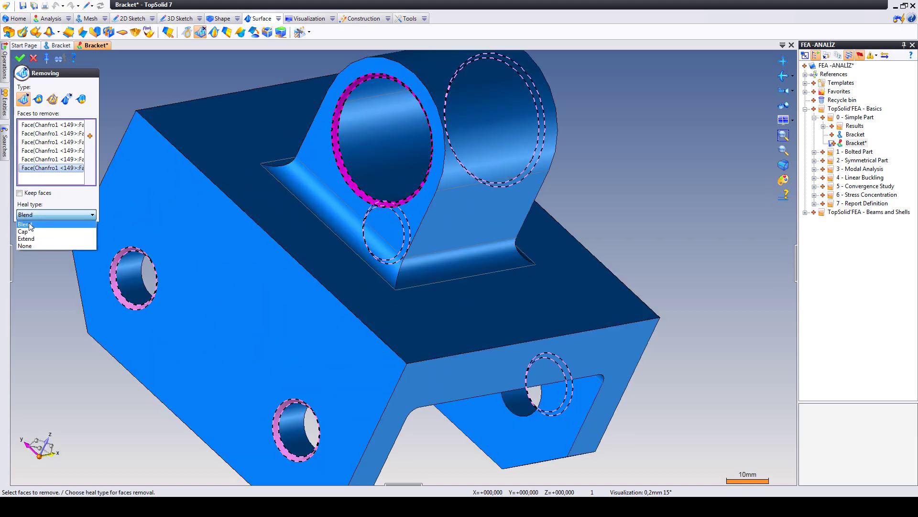
click(30, 225)
click(20, 58)
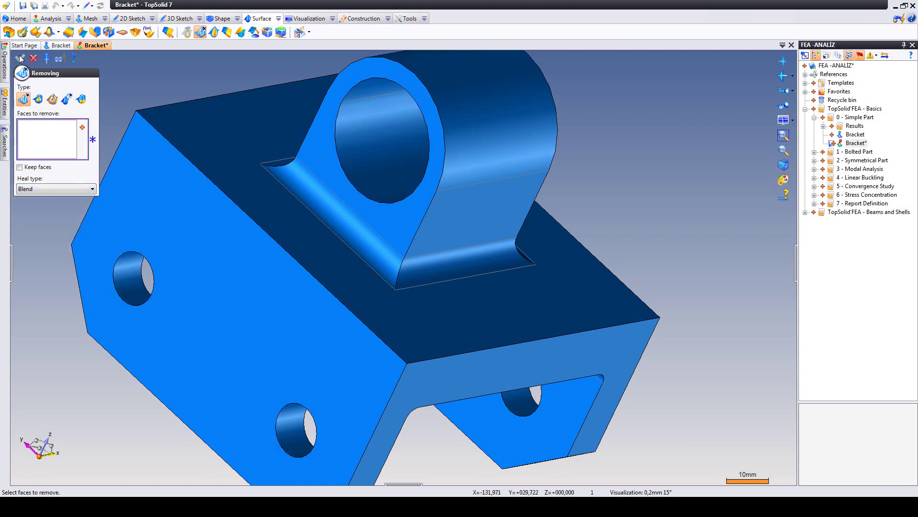
mouse_move(131, 115)
middle_down()
mouse_move(213, 146)
mouse_move(193, 132)
mouse_move(179, 139)
middle_up()
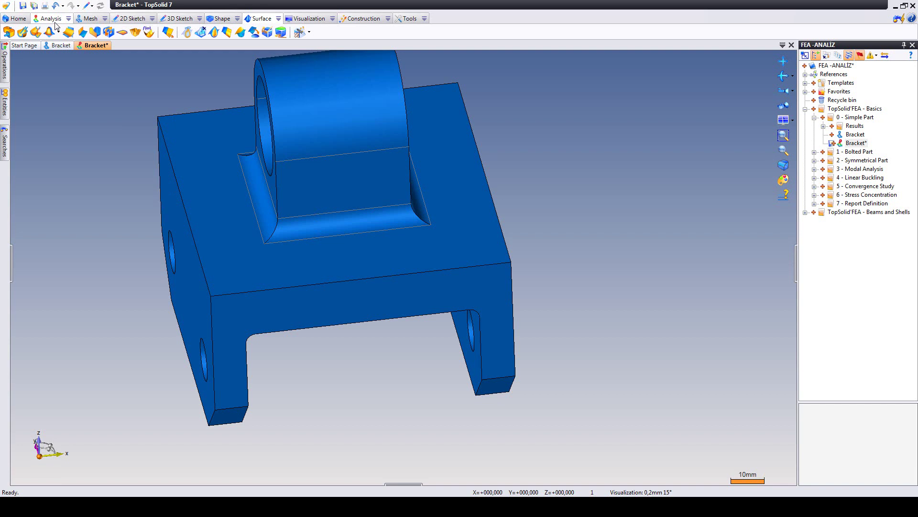
- In the Analysis validation wizard, highlight 'Uniform surface load can be added' under missing loads
click(56, 22)
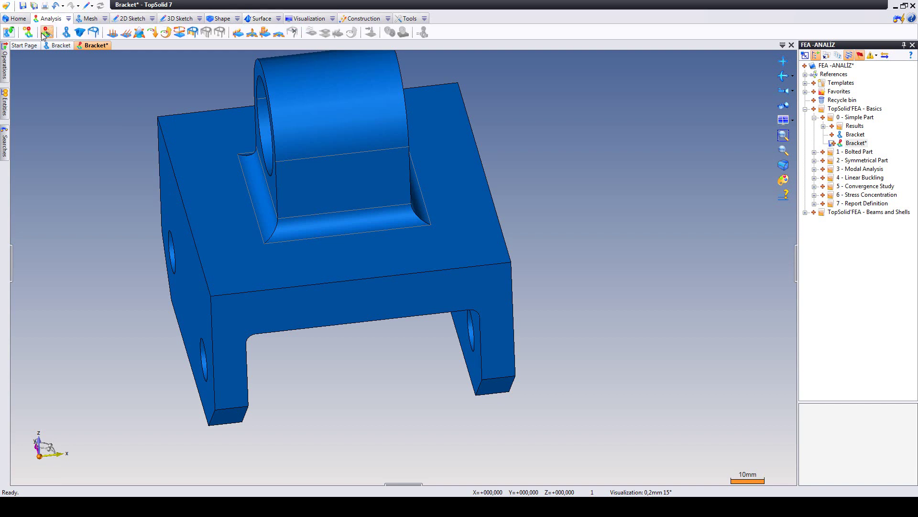
click(46, 32)
click(77, 114)
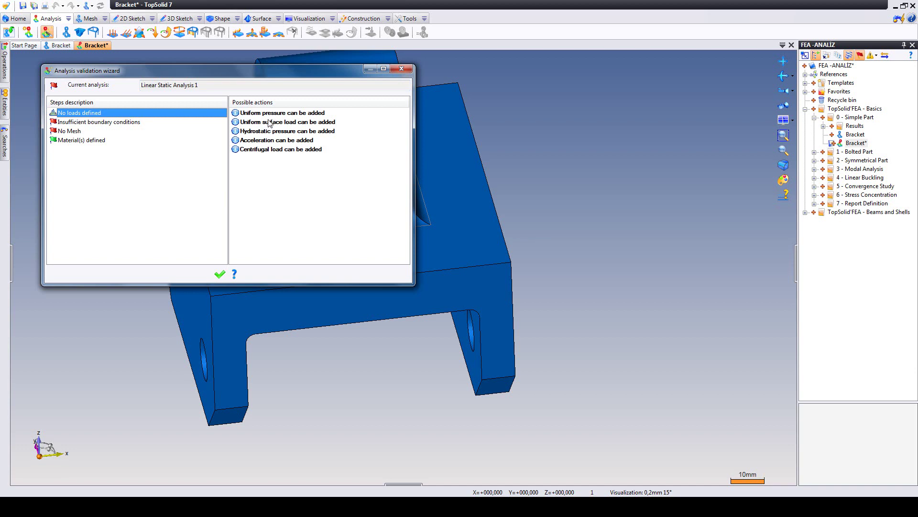
click(284, 124)
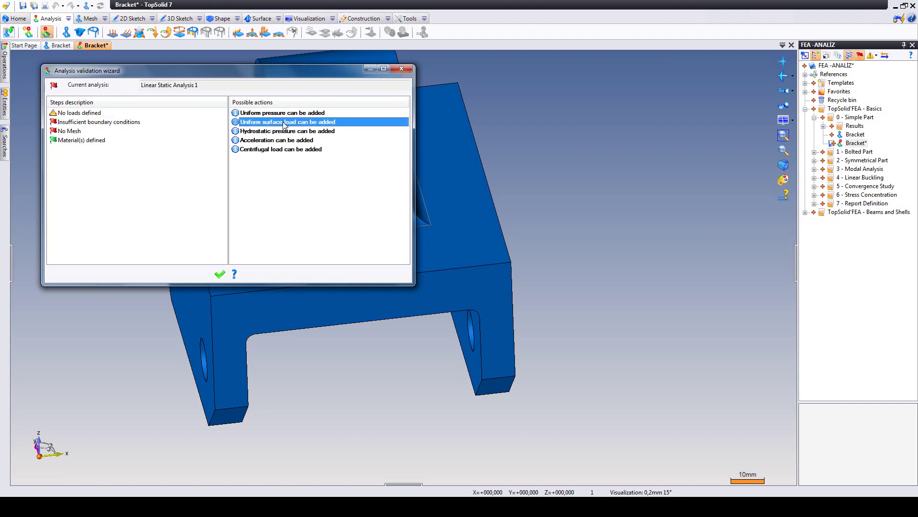
- Start a uniform surface load and pick the first three side-hole faces
double_click(284, 125)
scroll(274, 258, down, 3)
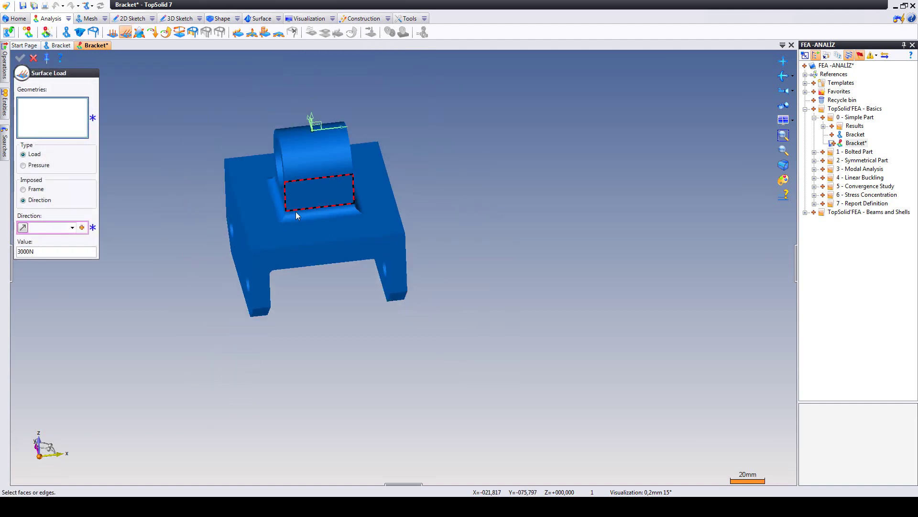
mouse_move(287, 240)
middle_down()
mouse_move(305, 226)
mouse_move(213, 244)
middle_up()
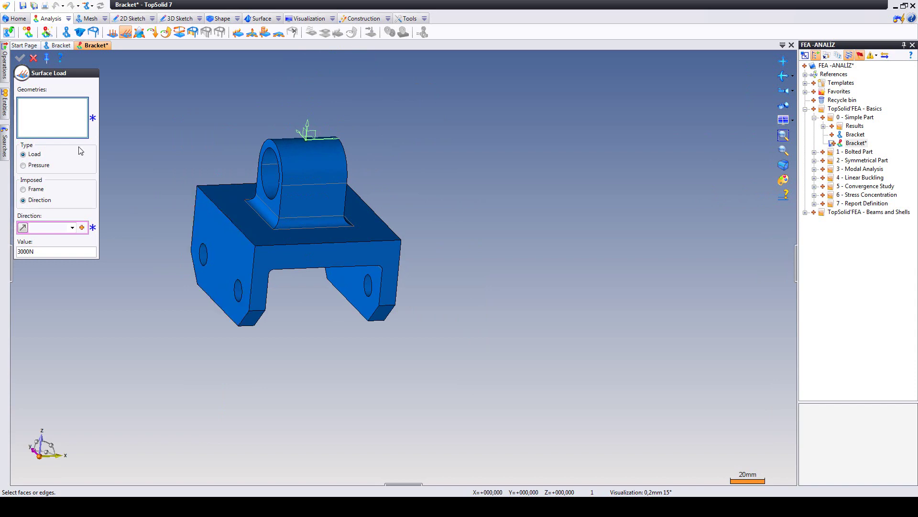
scroll(204, 270, up, 5)
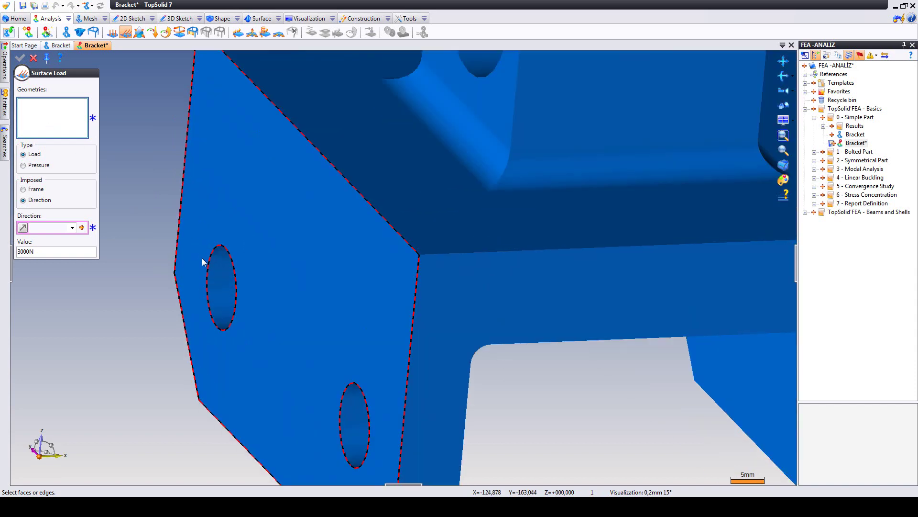
click(230, 284)
click(57, 126)
scroll(216, 278, down, 3)
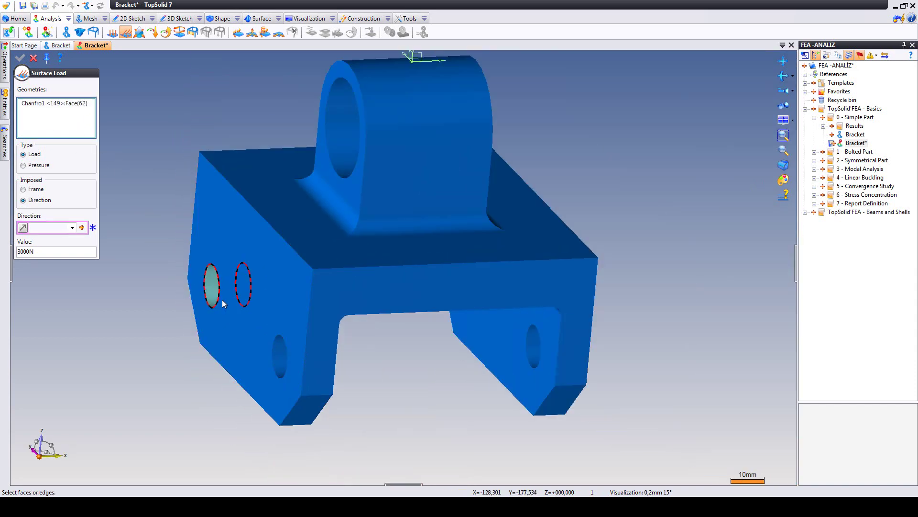
click(282, 366)
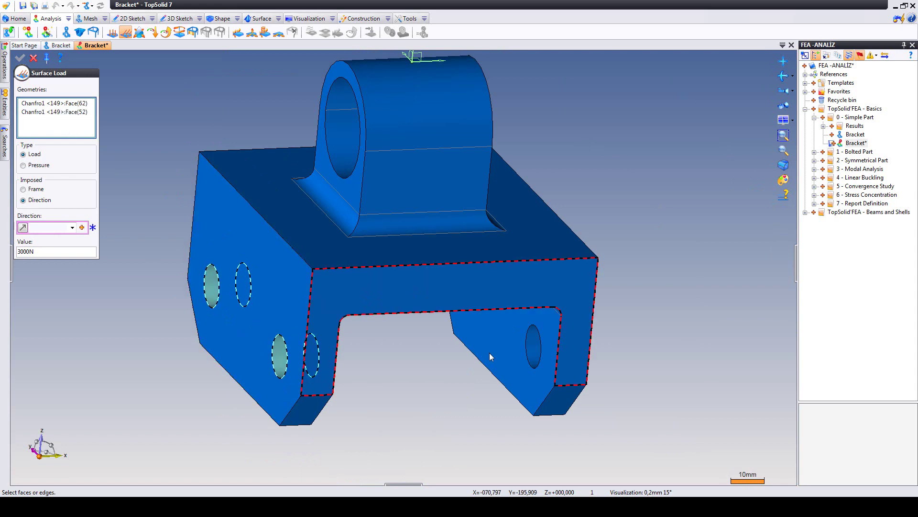
click(535, 354)
- Add the far-side hole face as the fourth load face and return to isometric view
mouse_move(605, 357)
middle_down()
mouse_move(648, 359)
mouse_move(467, 321)
middle_up()
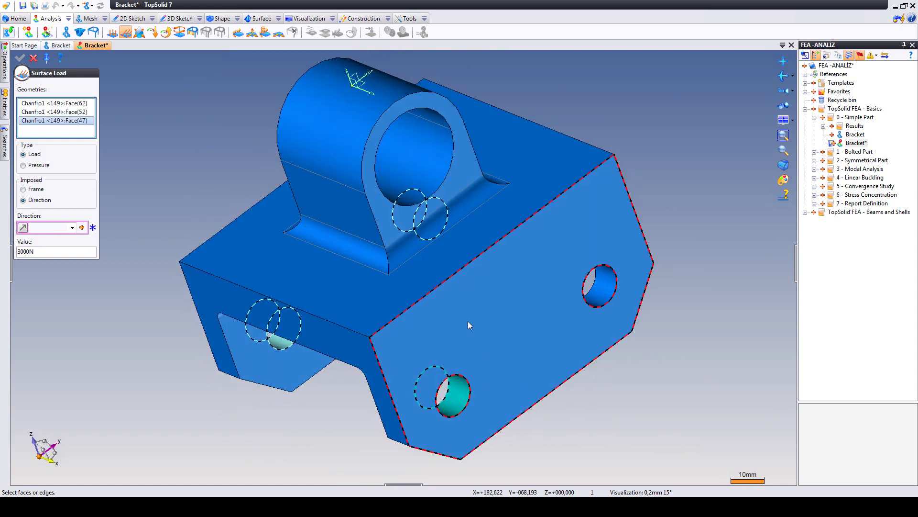
scroll(604, 308, up, 3)
click(598, 335)
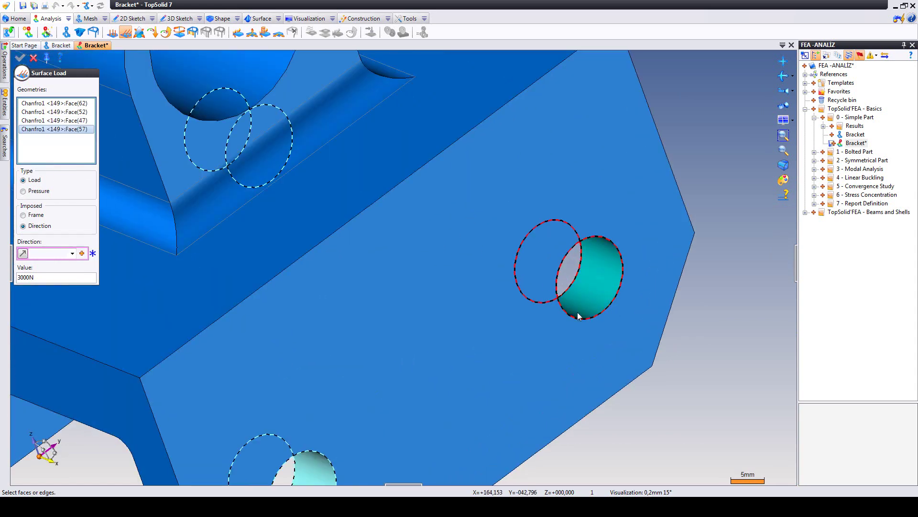
scroll(589, 325, down, 1)
scroll(587, 315, down, 1)
scroll(588, 316, down, 5)
key(Home)
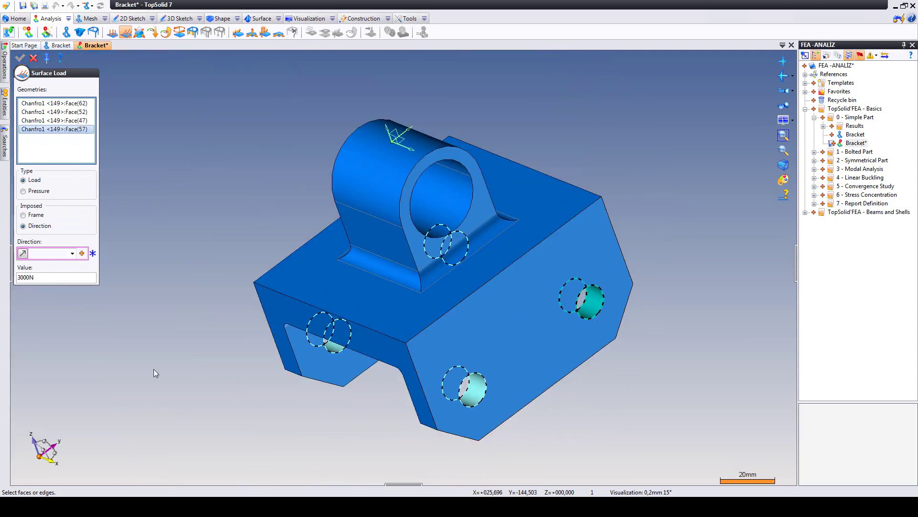
- Direct the load along -Absolute Z Axis at 3000N, validate and close the command
click(50, 252)
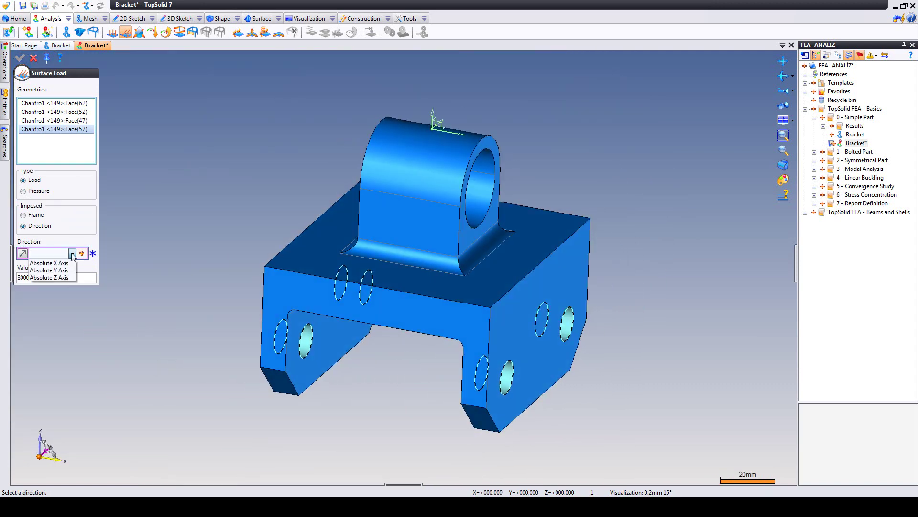
click(55, 278)
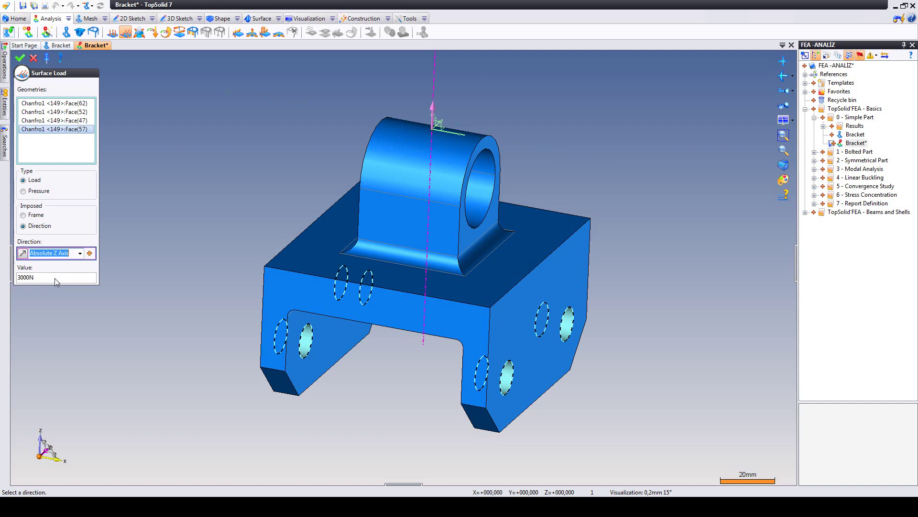
click(434, 110)
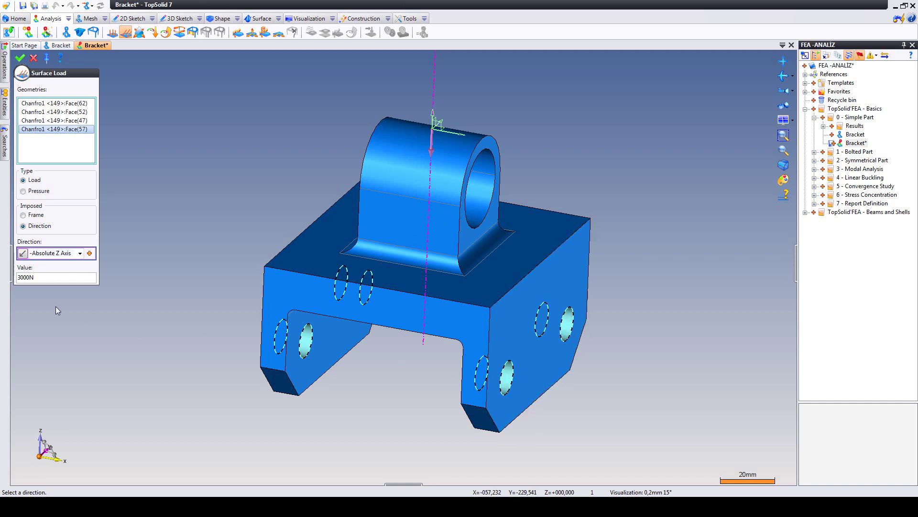
click(21, 277)
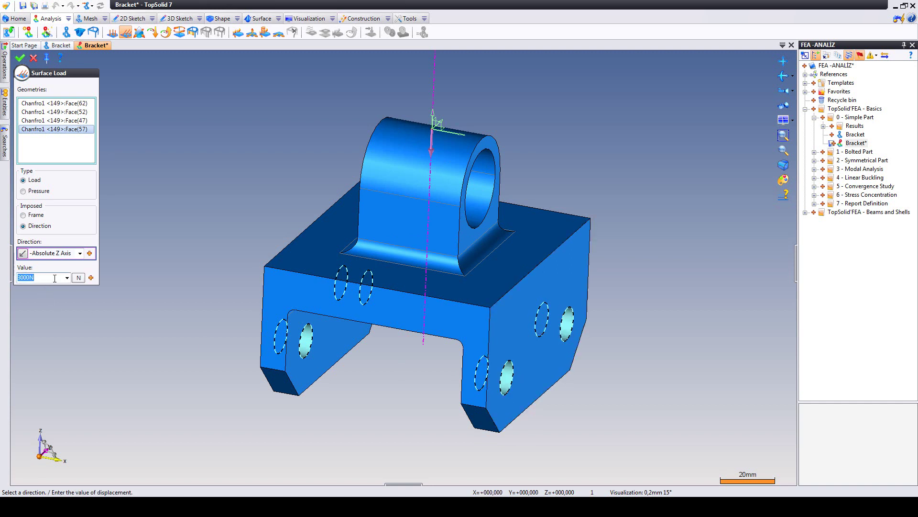
click(20, 58)
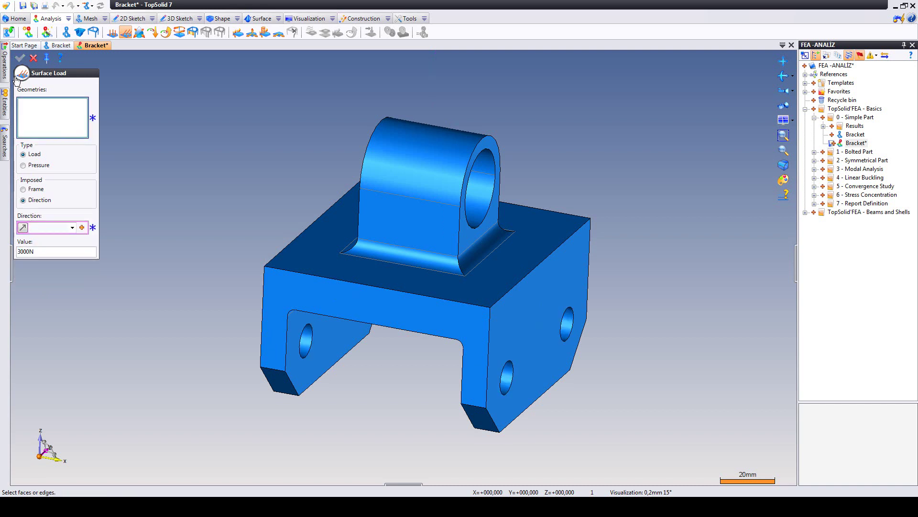
click(33, 59)
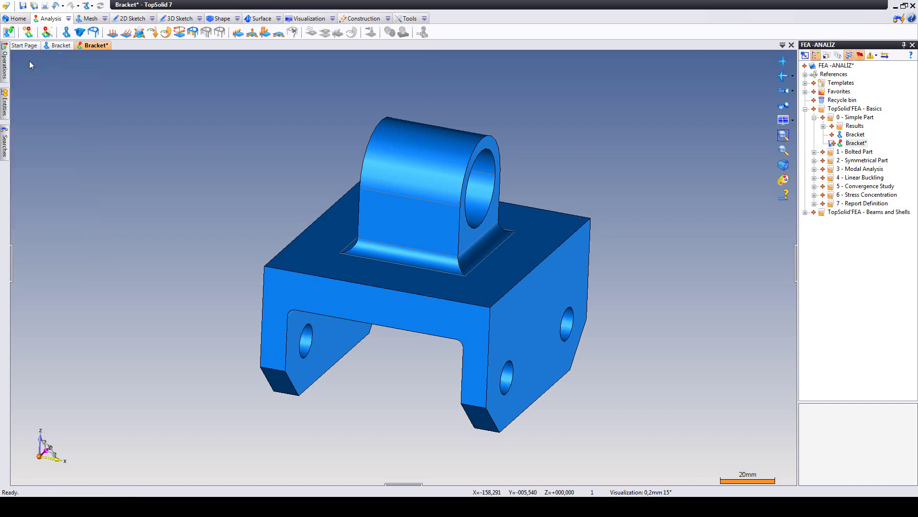
click(46, 34)
- Confirm loads are defined and list the addable boundary conditions under 'Insufficient boundary conditions'
click(88, 115)
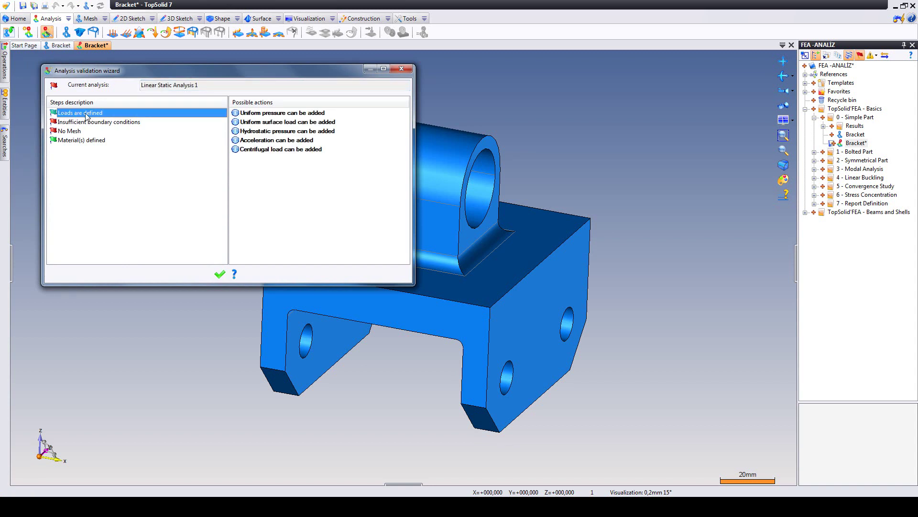
click(92, 123)
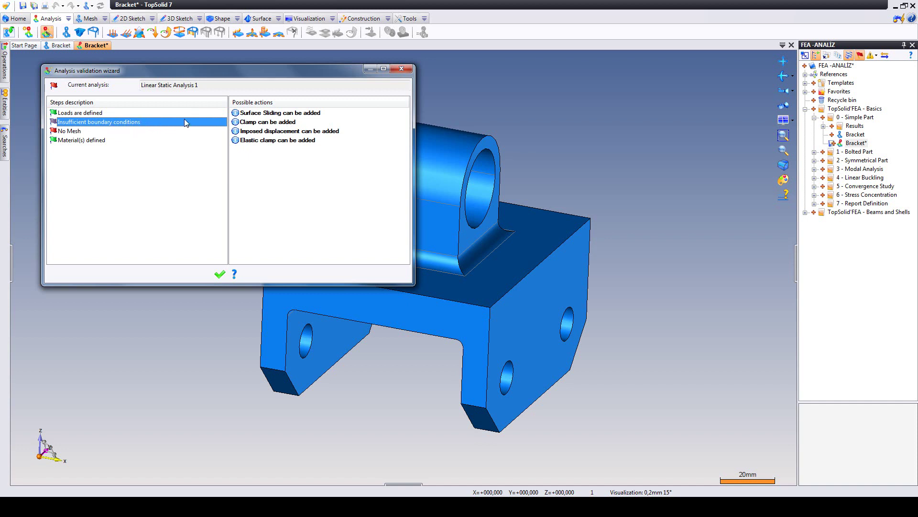
- Add a clamp on both halves of the lug's large bore face and check its symbol
double_click(257, 123)
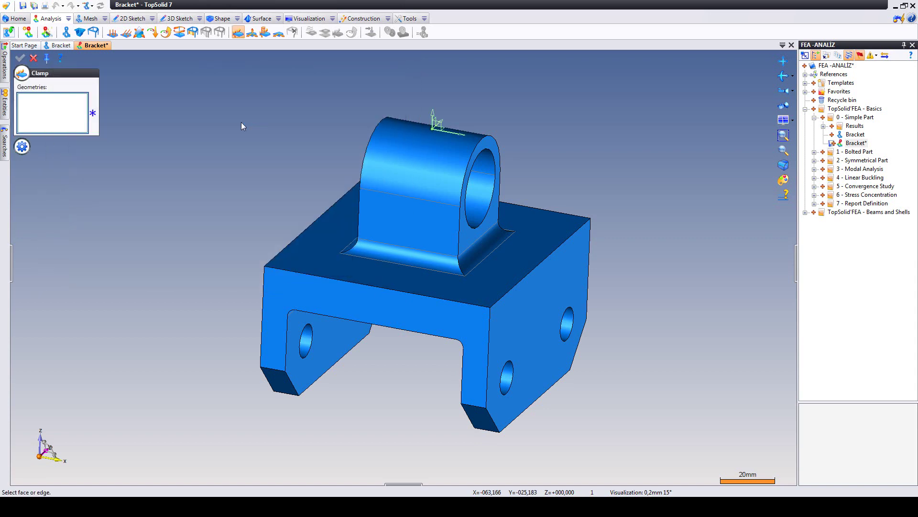
middle_drag(536, 196, 459, 186)
click(448, 187)
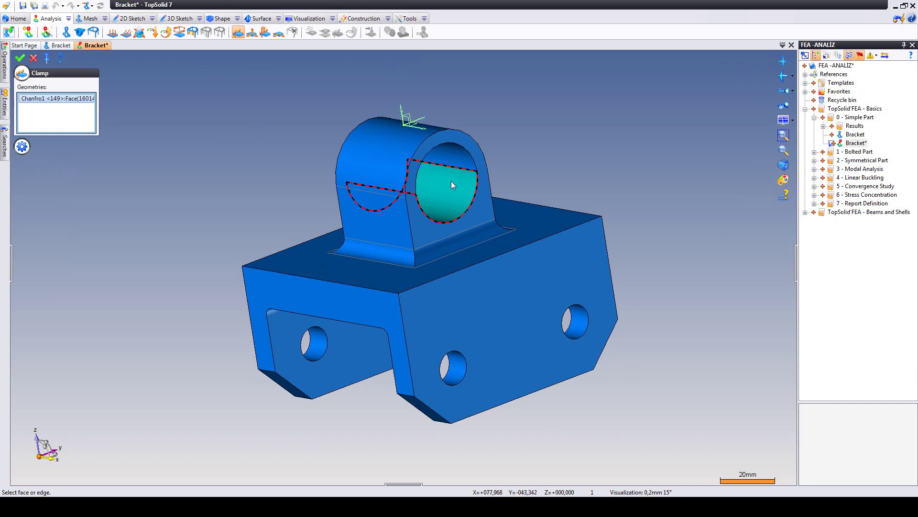
click(371, 206)
click(20, 57)
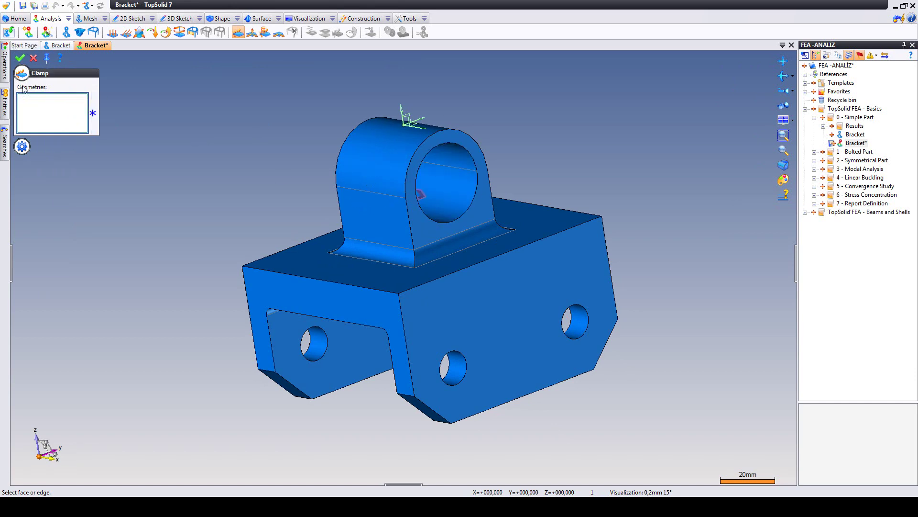
mouse_move(154, 131)
middle_down()
mouse_move(218, 121)
mouse_move(317, 144)
middle_up()
scroll(410, 188, up, 3)
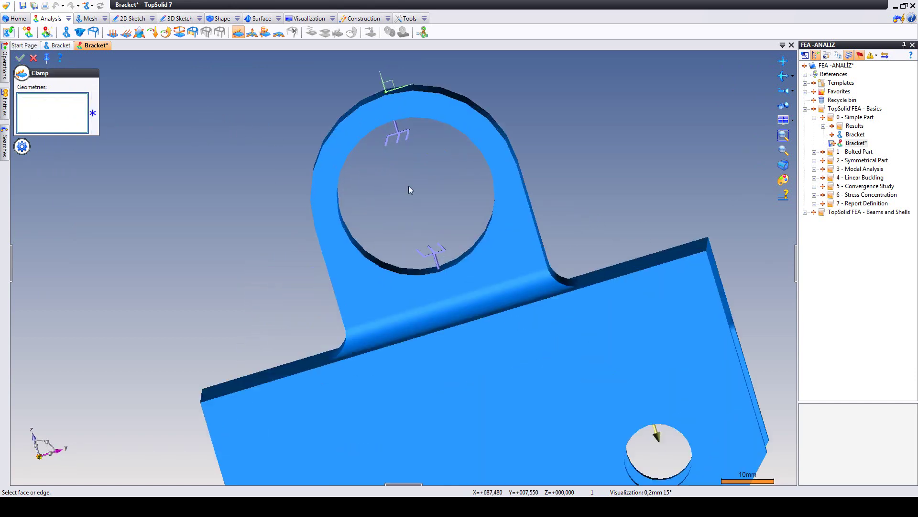
scroll(387, 245, down, 3)
middle_drag(409, 210, 287, 153)
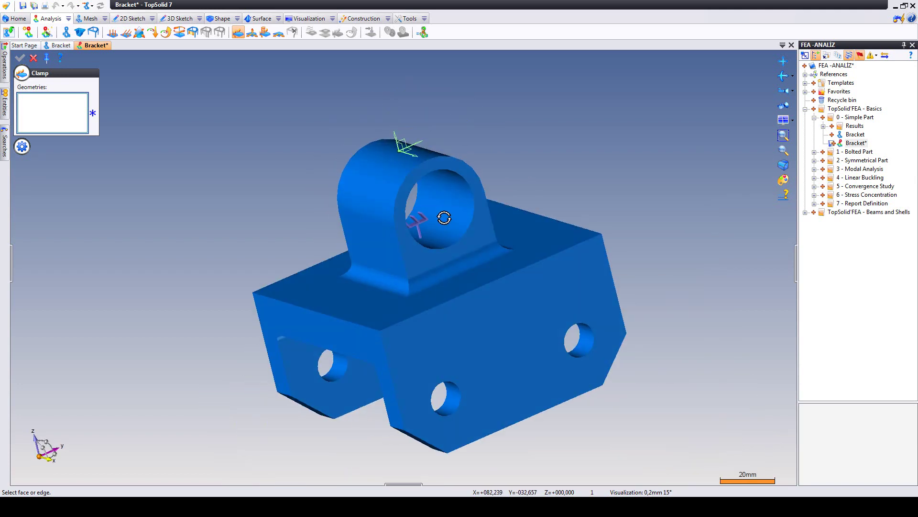
click(34, 58)
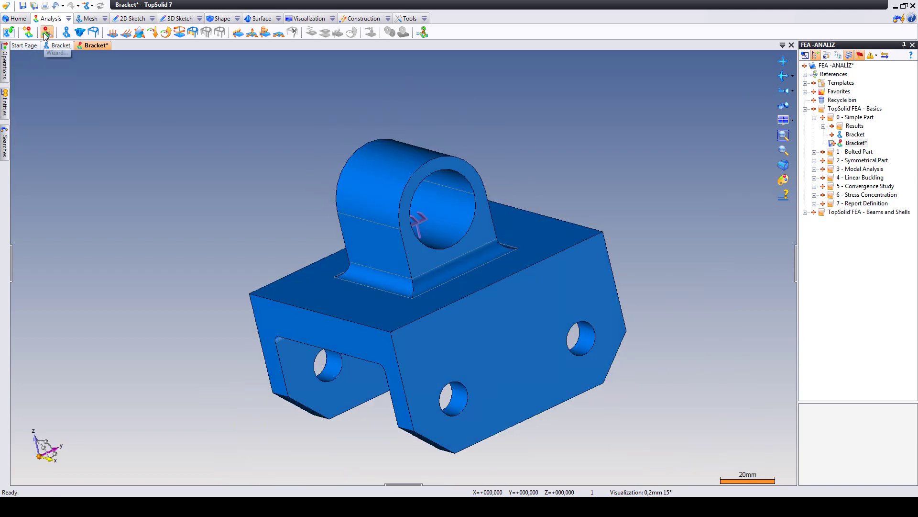
- Review loads, boundary conditions and material status in the Analysis Validation Wizard
click(46, 33)
click(82, 115)
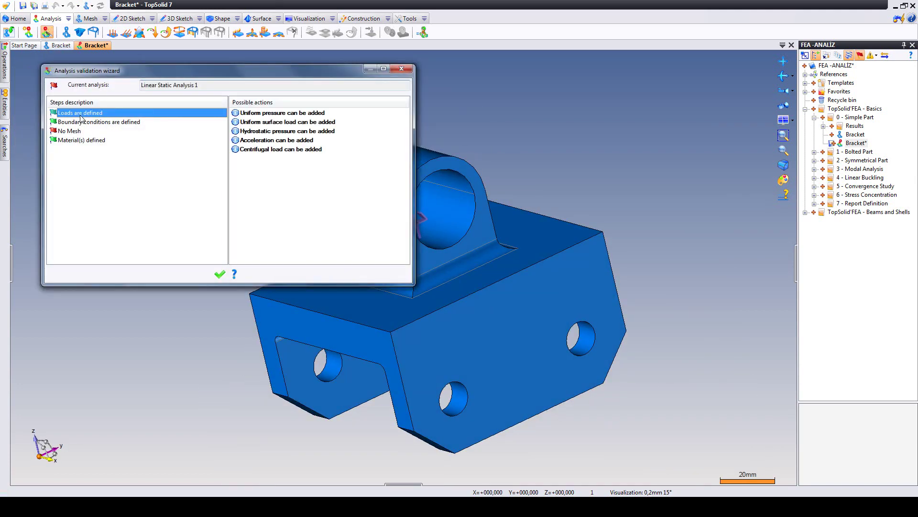
click(105, 124)
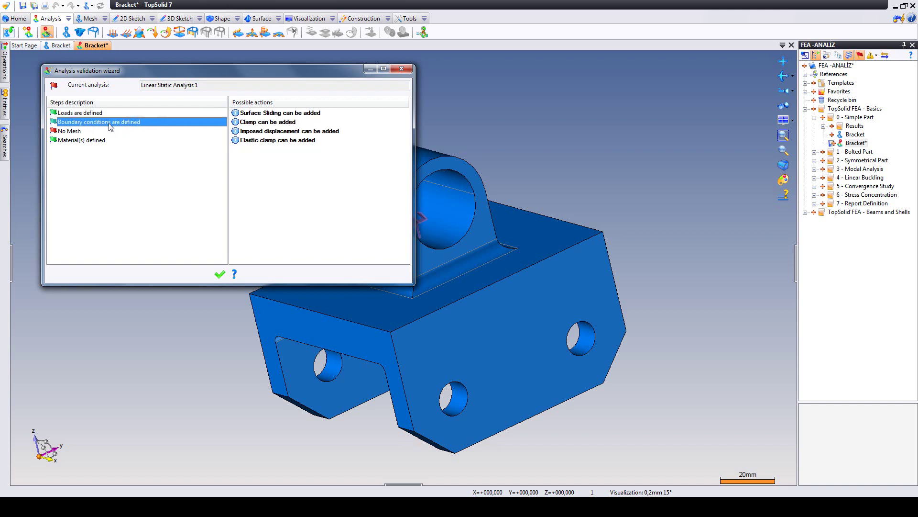
click(86, 142)
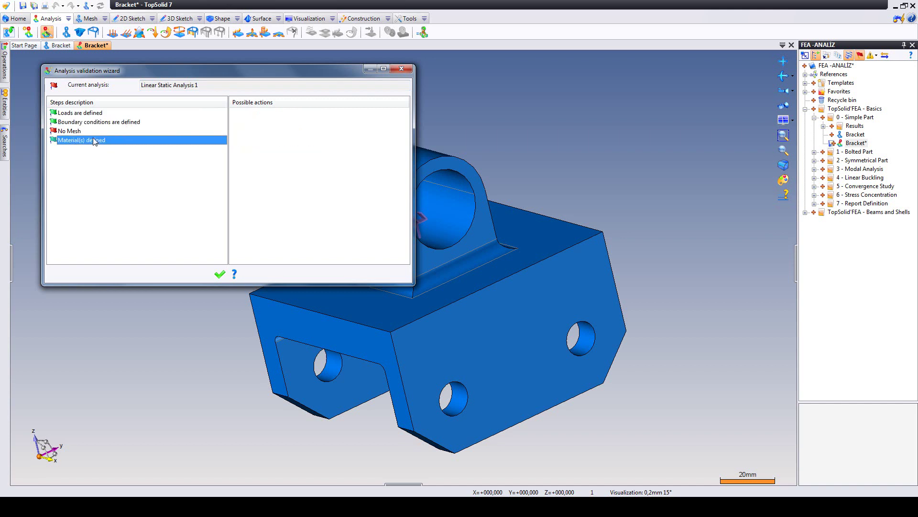
click(64, 133)
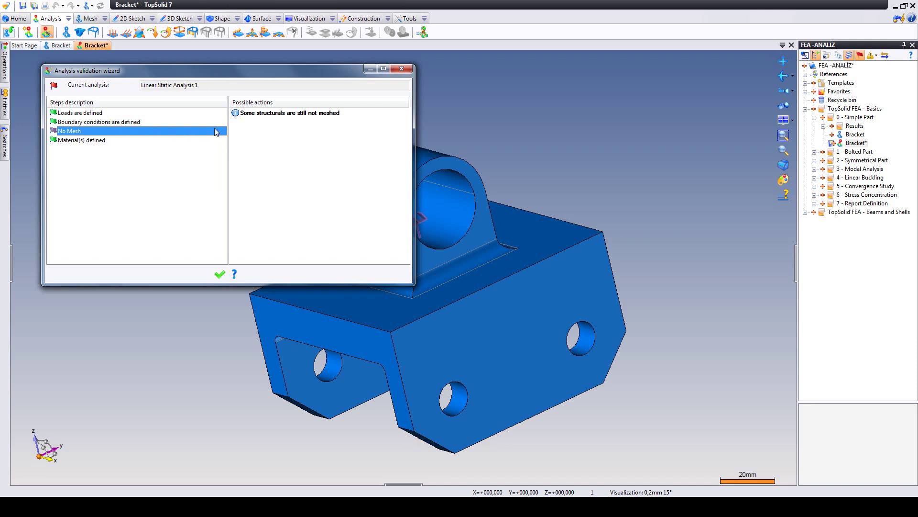
- Mesh the bracket using a 4,19mm target element size
double_click(260, 115)
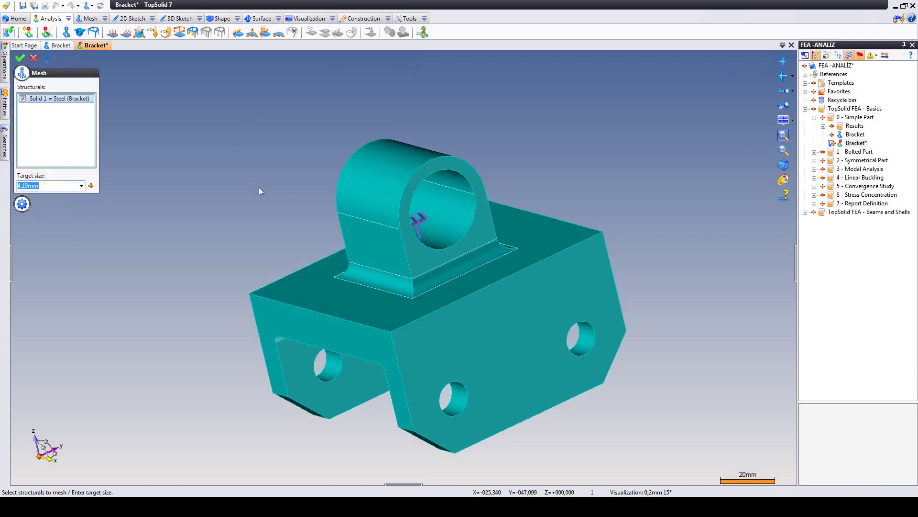
middle_drag(258, 188, 300, 191)
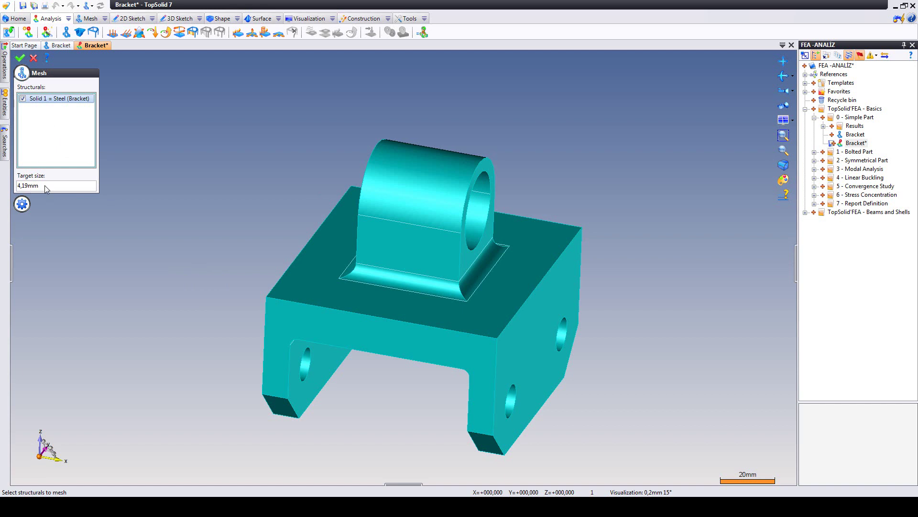
drag(46, 189, 17, 189)
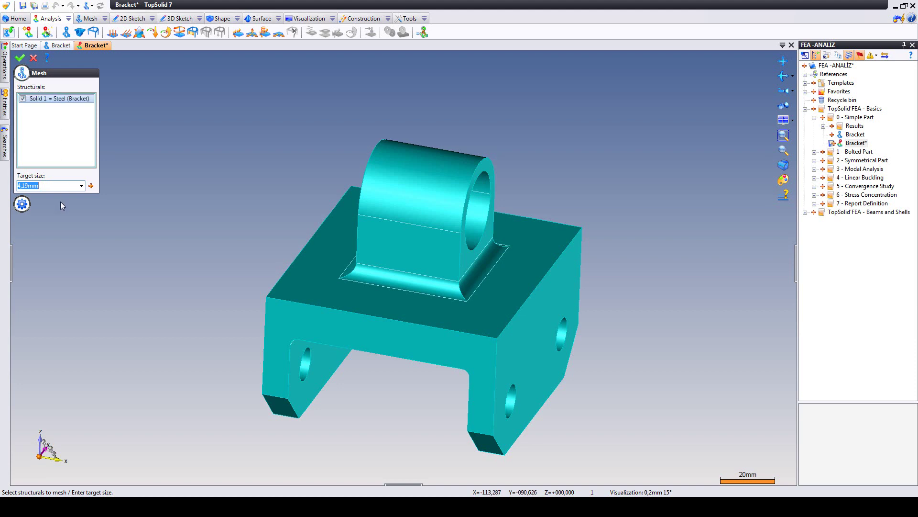
click(20, 58)
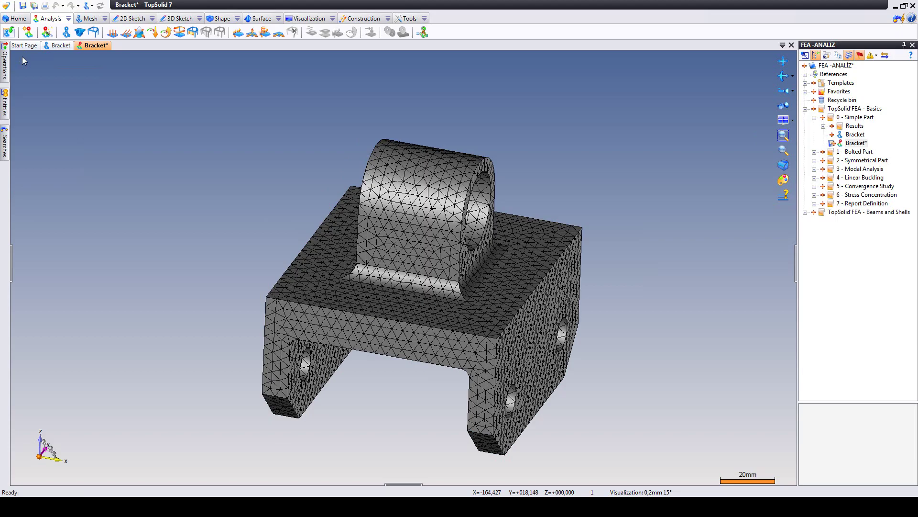
- Zoom and orbit to inspect the meshed bracket
scroll(455, 305, up, 5)
scroll(456, 310, down, 5)
mouse_move(463, 304)
middle_down()
mouse_move(429, 300)
mouse_move(475, 301)
mouse_move(462, 303)
middle_up()
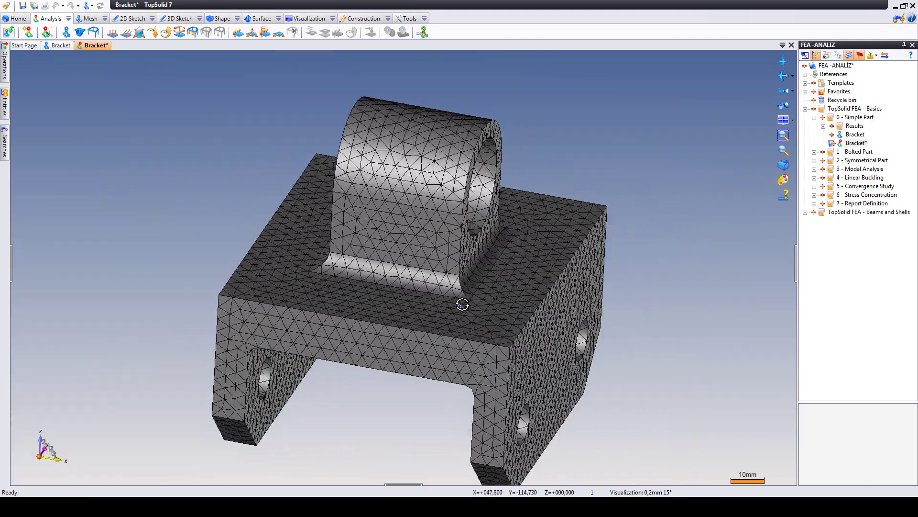
scroll(461, 304, up, 2)
- Run Mesh Quality with Angle and Jacobian criteria, confirming 29362 good and 0 bad elements
click(92, 20)
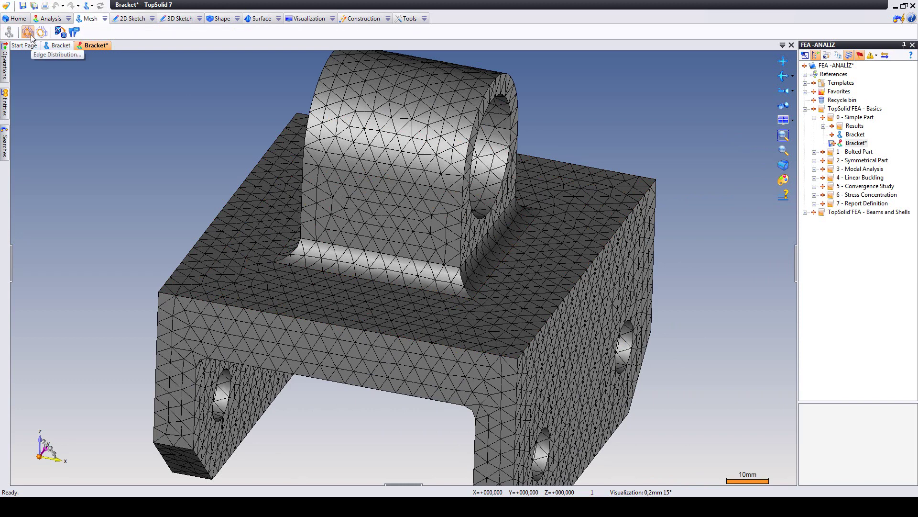
click(60, 32)
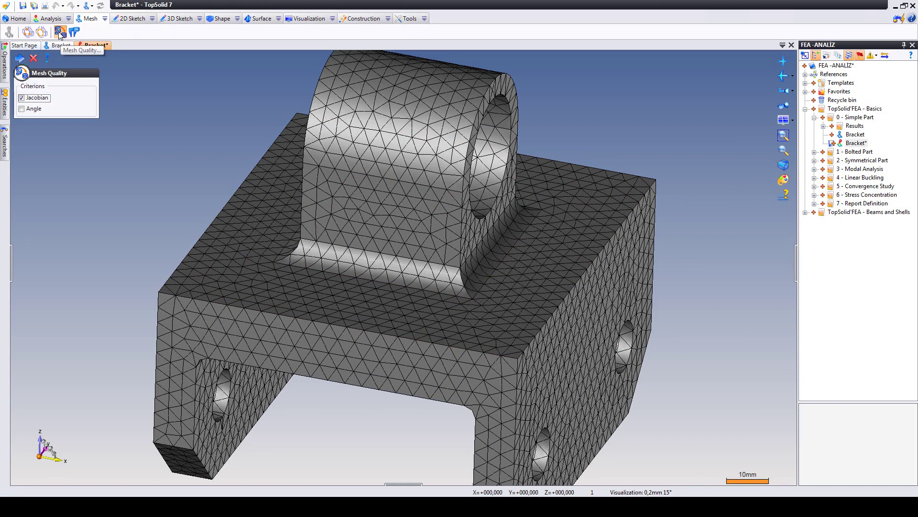
click(22, 110)
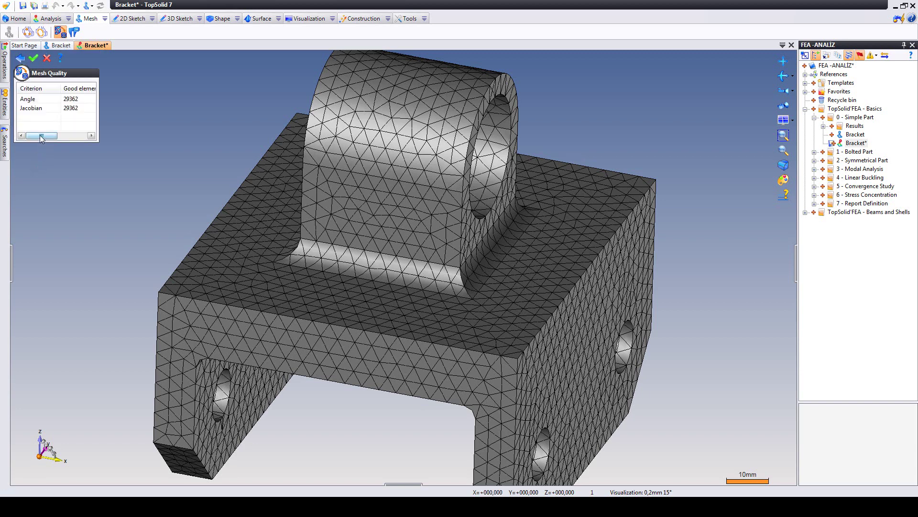
drag(36, 136, 68, 137)
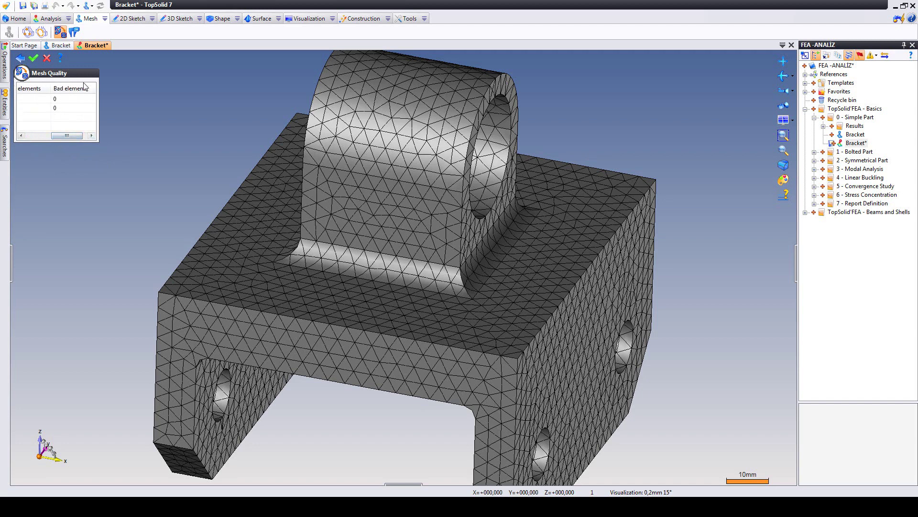
click(70, 98)
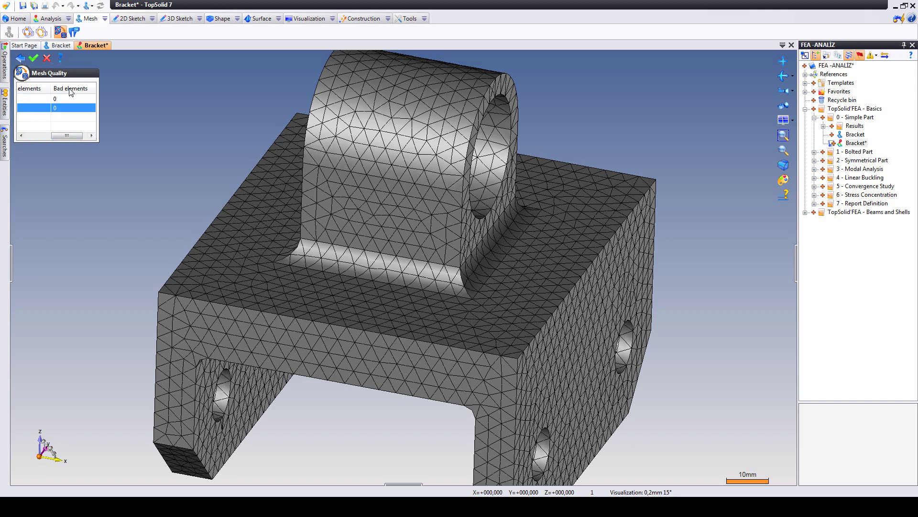
drag(66, 136, 29, 145)
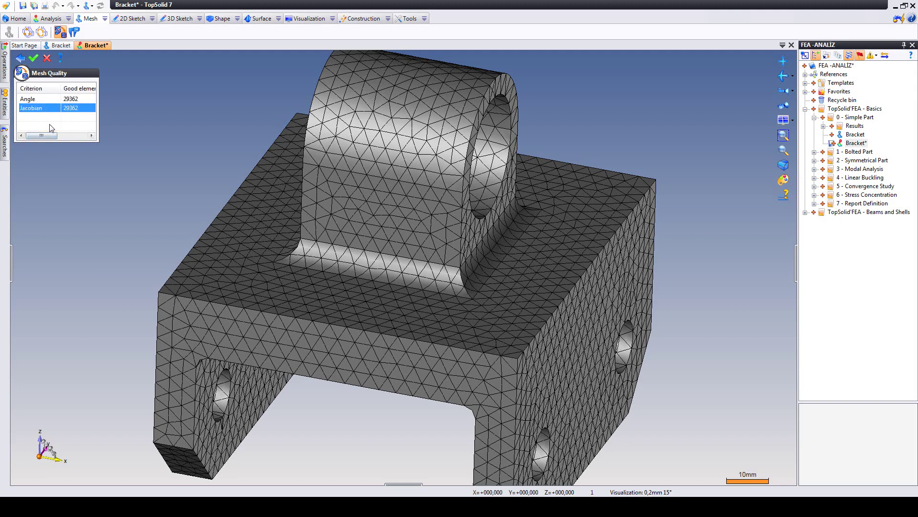
click(37, 58)
- Confirm all validation steps are green, then solve Linear Static Analysis 1
click(48, 18)
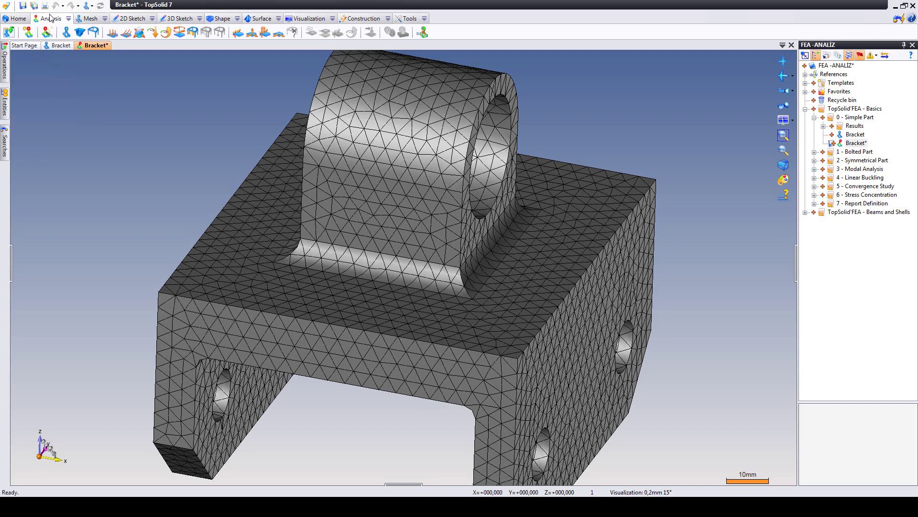
click(47, 32)
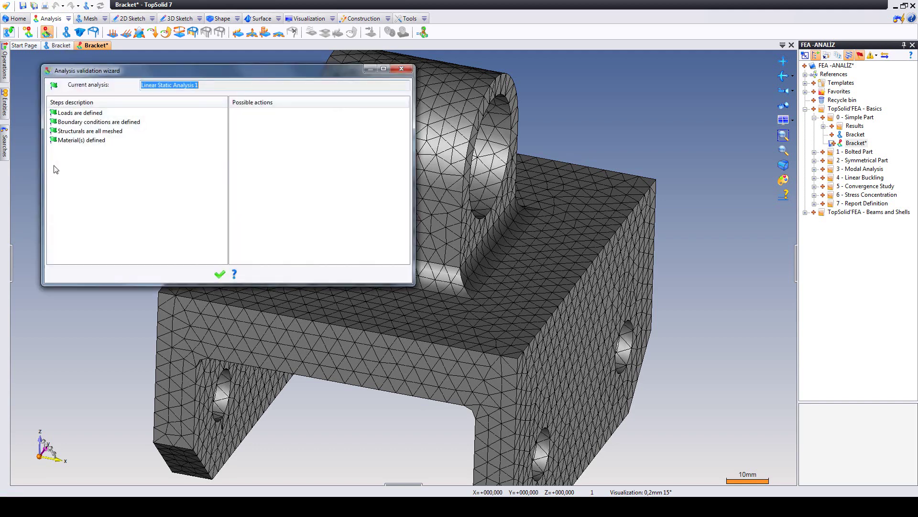
click(401, 69)
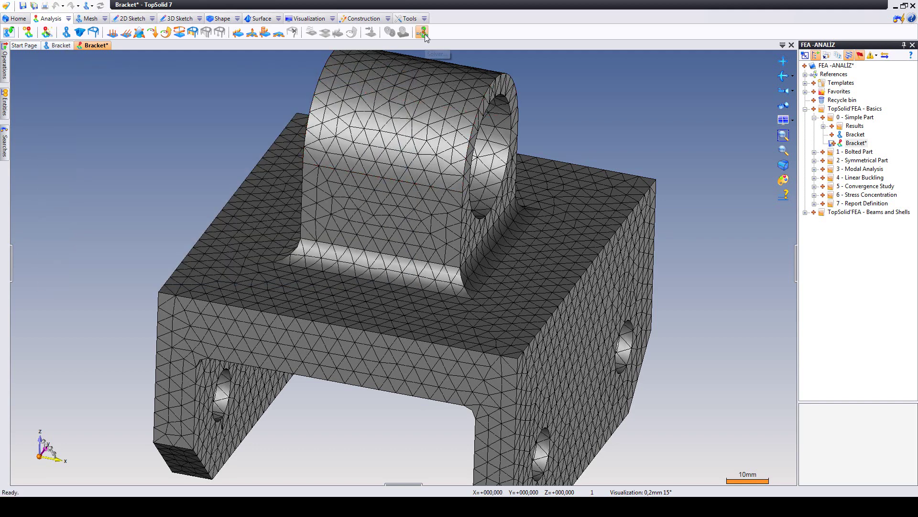
click(424, 33)
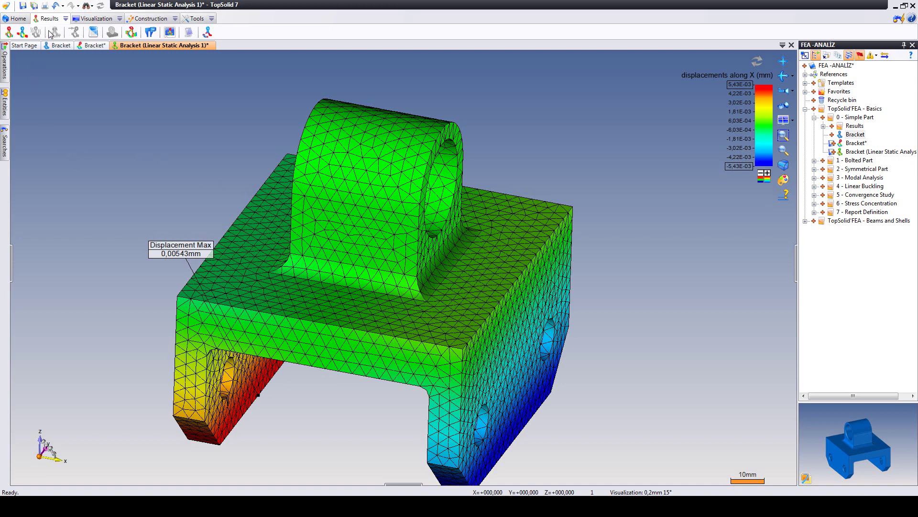
- Plot Tresca stresses (max 19,7MPa) and move the max label beside the model
click(10, 32)
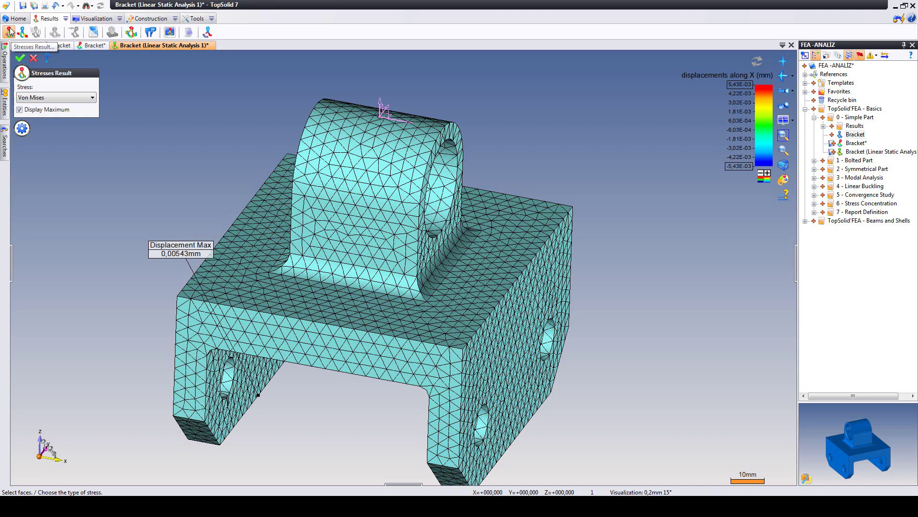
click(70, 97)
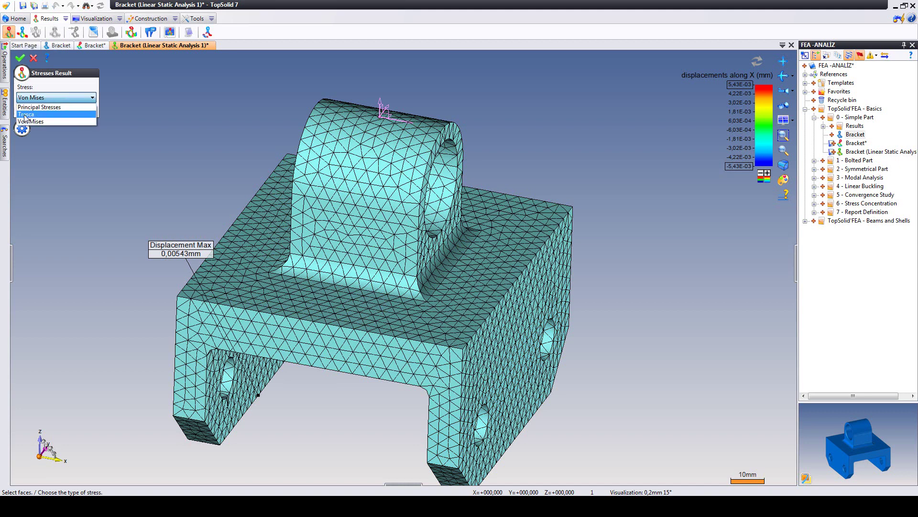
click(37, 114)
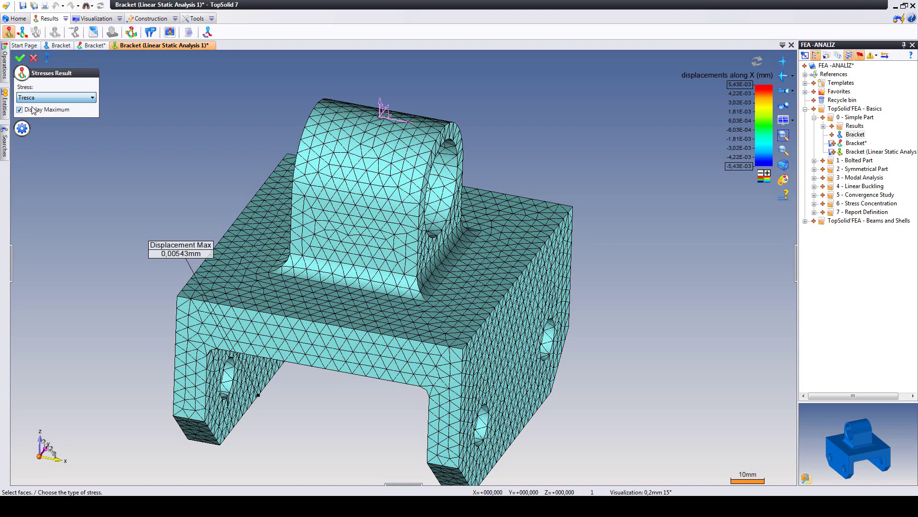
click(20, 60)
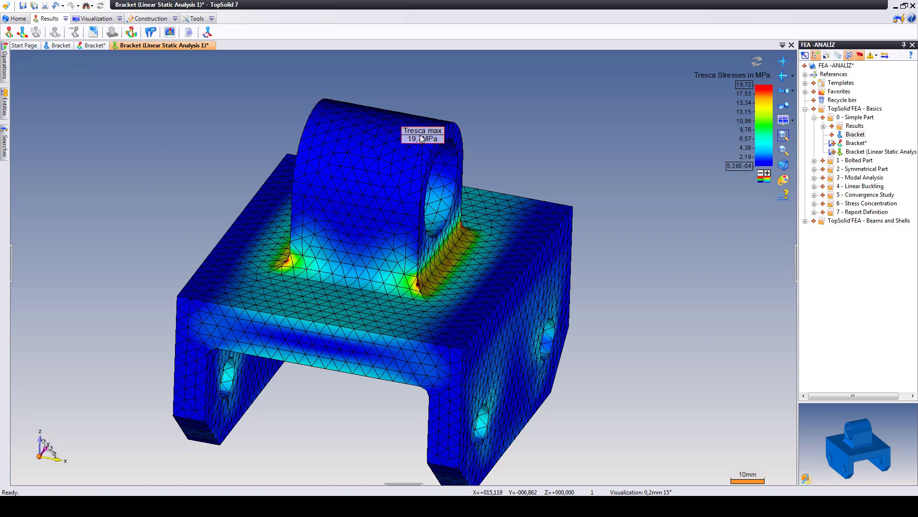
drag(366, 131, 508, 98)
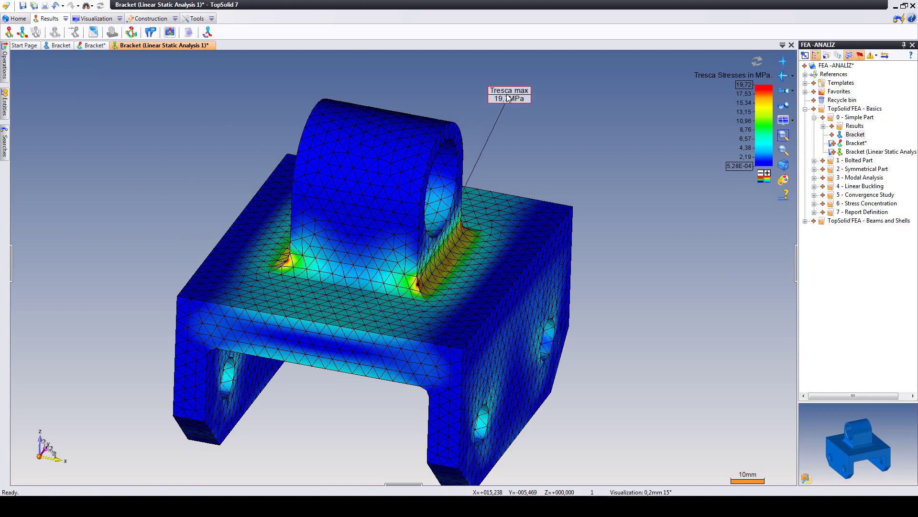
- Plot plane XY displacements (max 0,00543mm) with the max label left of the model
click(22, 33)
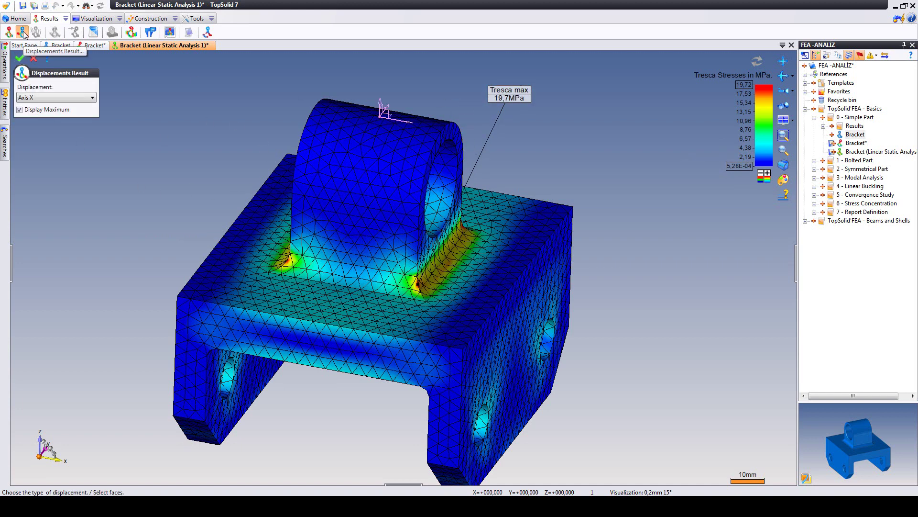
click(48, 98)
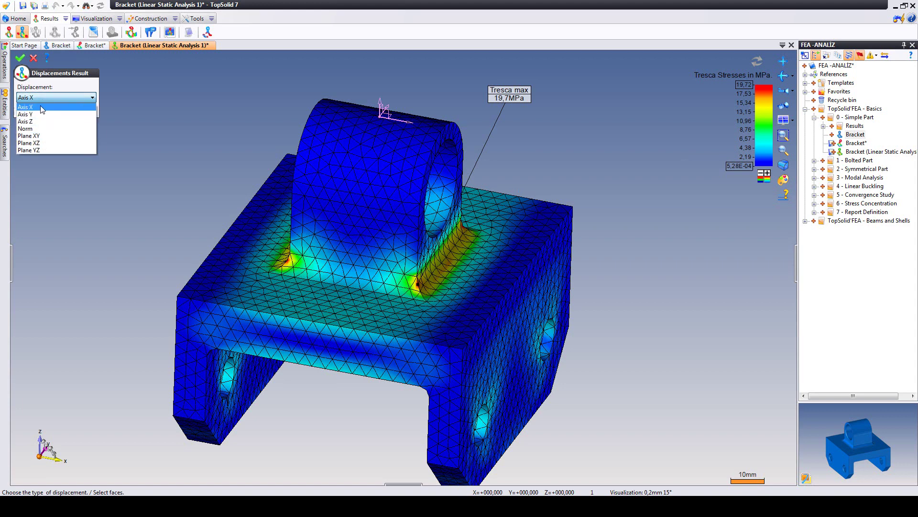
click(65, 137)
click(20, 58)
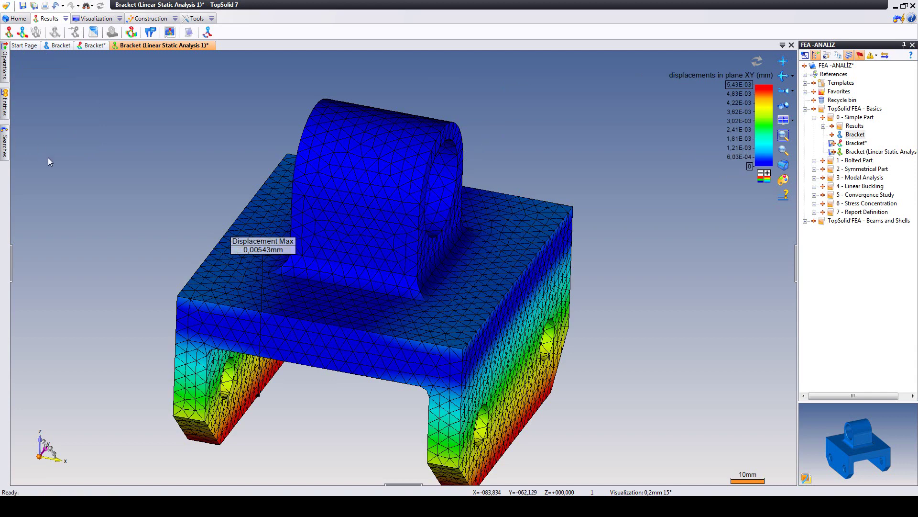
drag(255, 242, 176, 240)
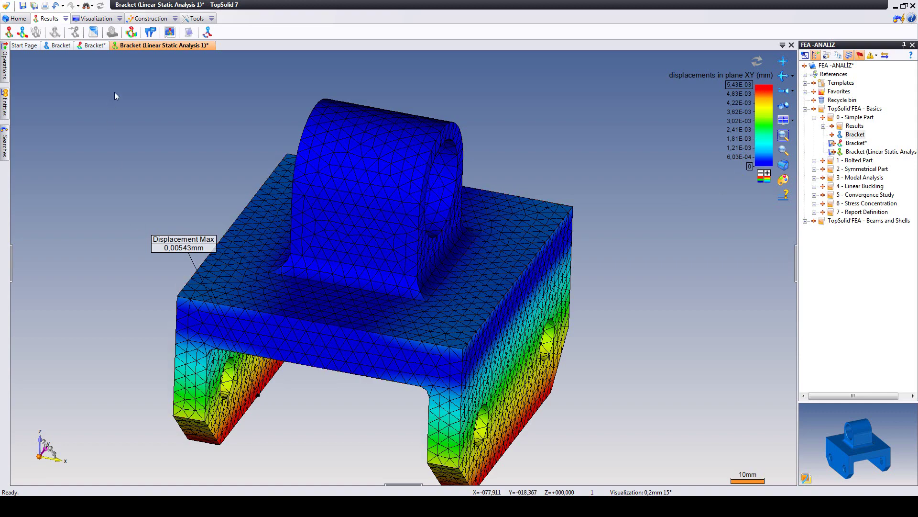
- Raise the deformation scale factor to about 3942,58
click(127, 37)
scroll(231, 165, down, 2)
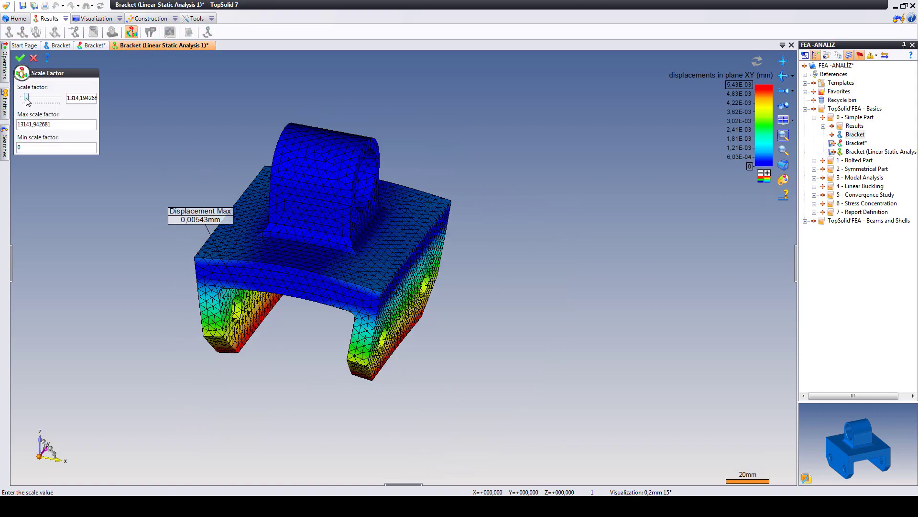
mouse_move(26, 100)
mouse_down()
mouse_move(54, 101)
mouse_move(34, 100)
mouse_up()
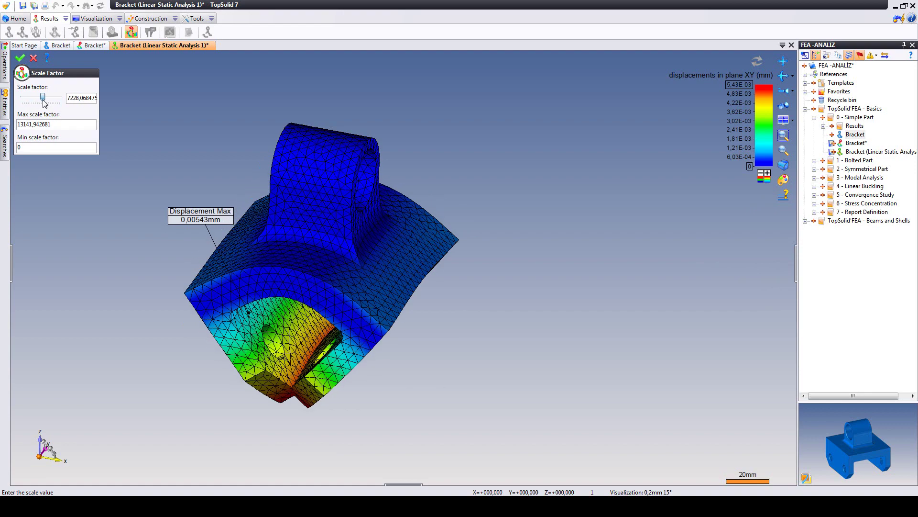
click(18, 58)
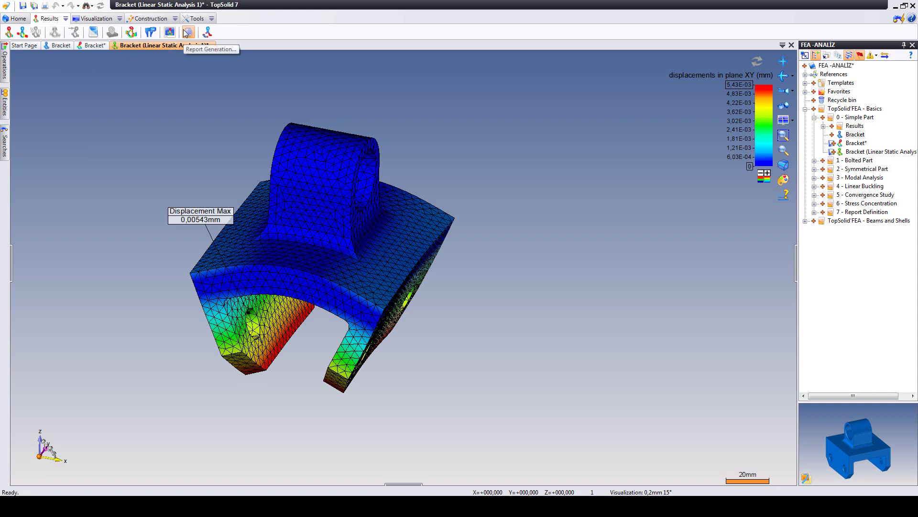
- Generate the report from the Report Definition template and open it
click(186, 34)
click(20, 59)
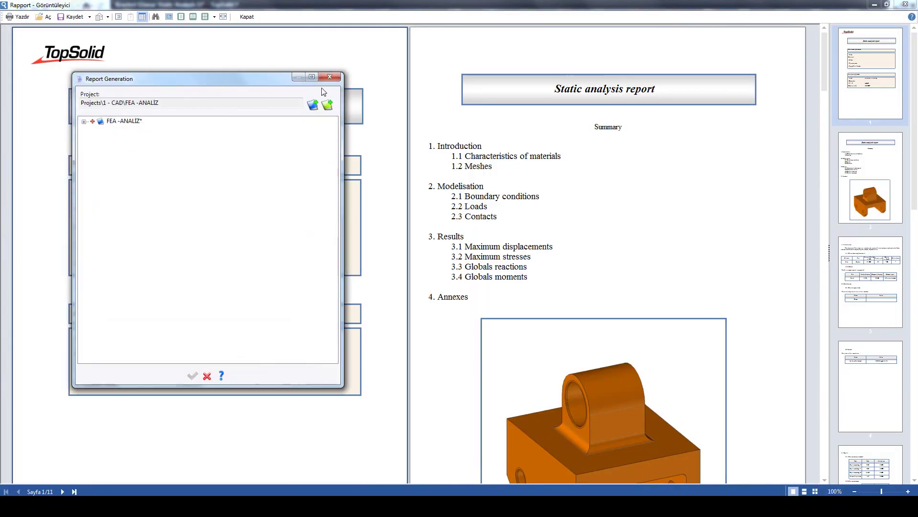
click(330, 77)
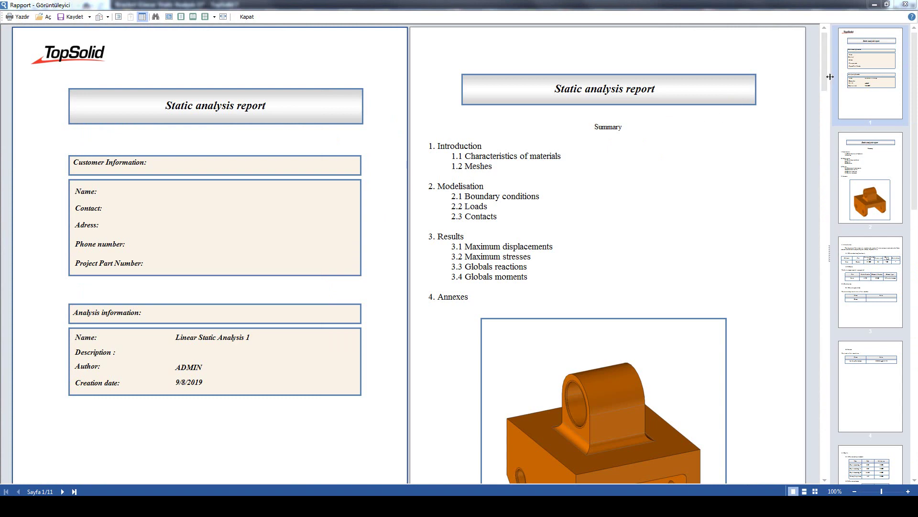
- Scroll through the report pages down to the displacement and Tresca stress annex images
drag(827, 84, 821, 136)
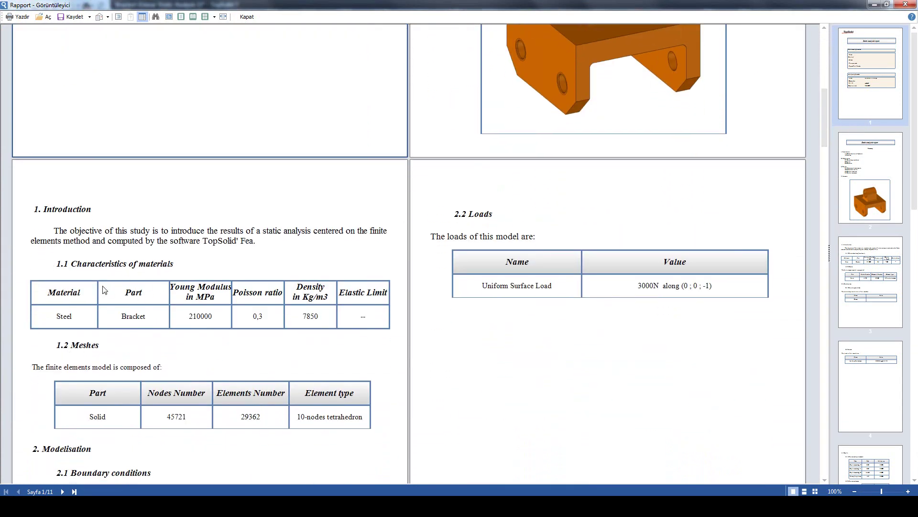
click(56, 322)
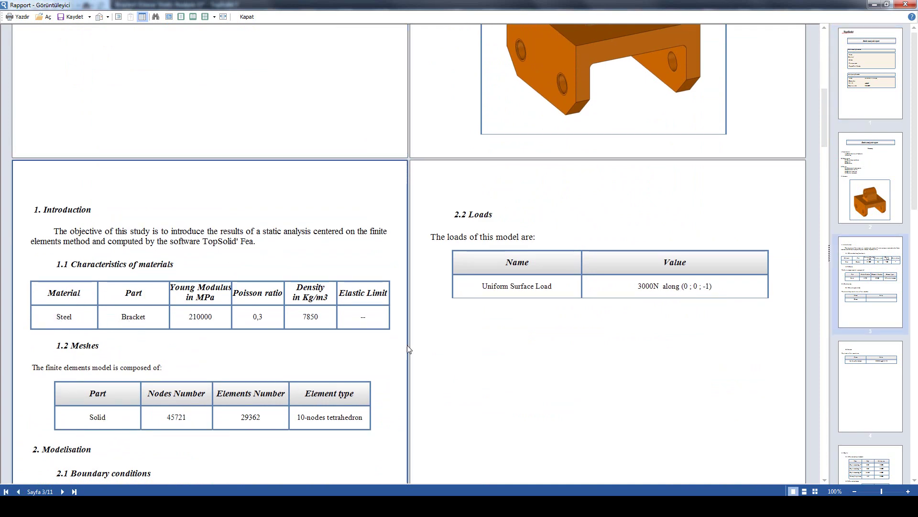
scroll(824, 134, down, 2)
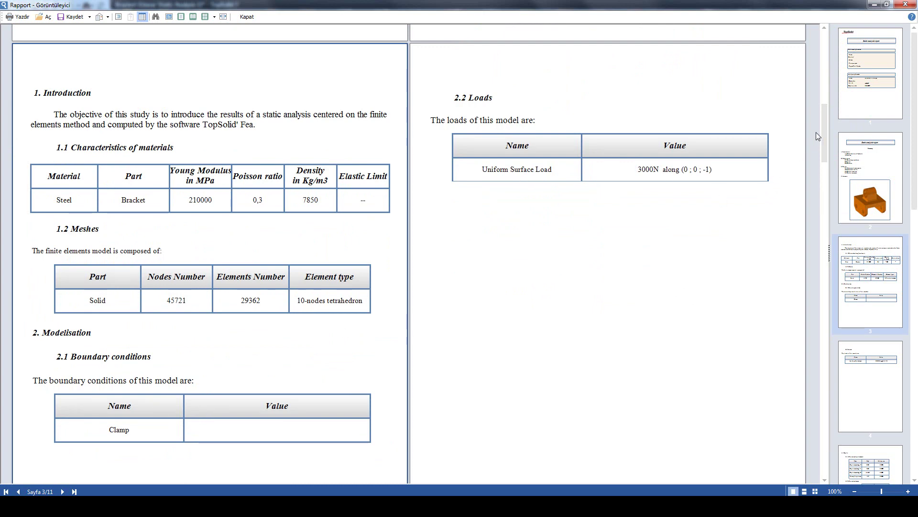
drag(823, 134, 828, 207)
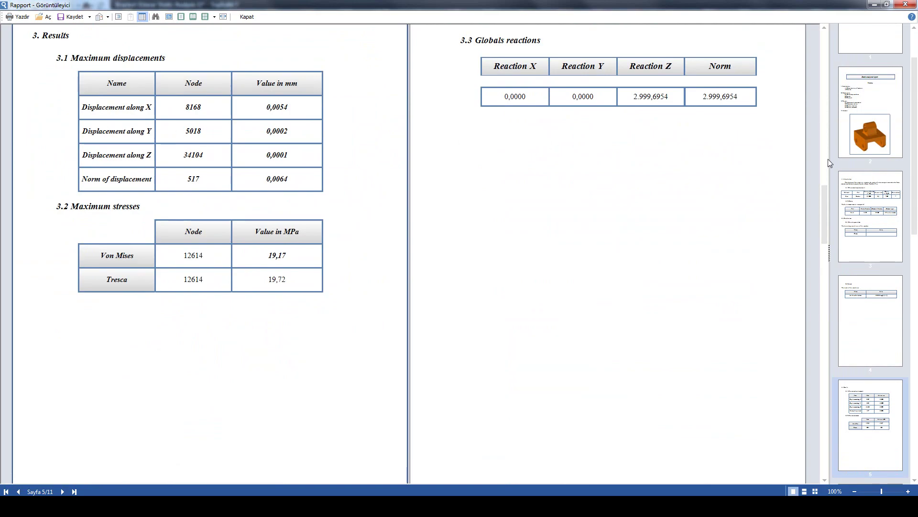
mouse_move(825, 195)
mouse_down()
mouse_move(821, 362)
mouse_move(827, 99)
mouse_move(817, 135)
mouse_up()
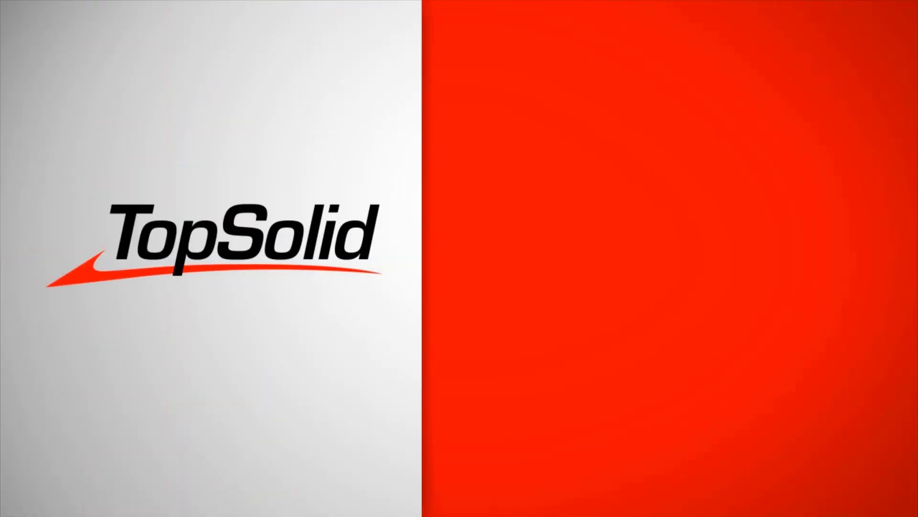